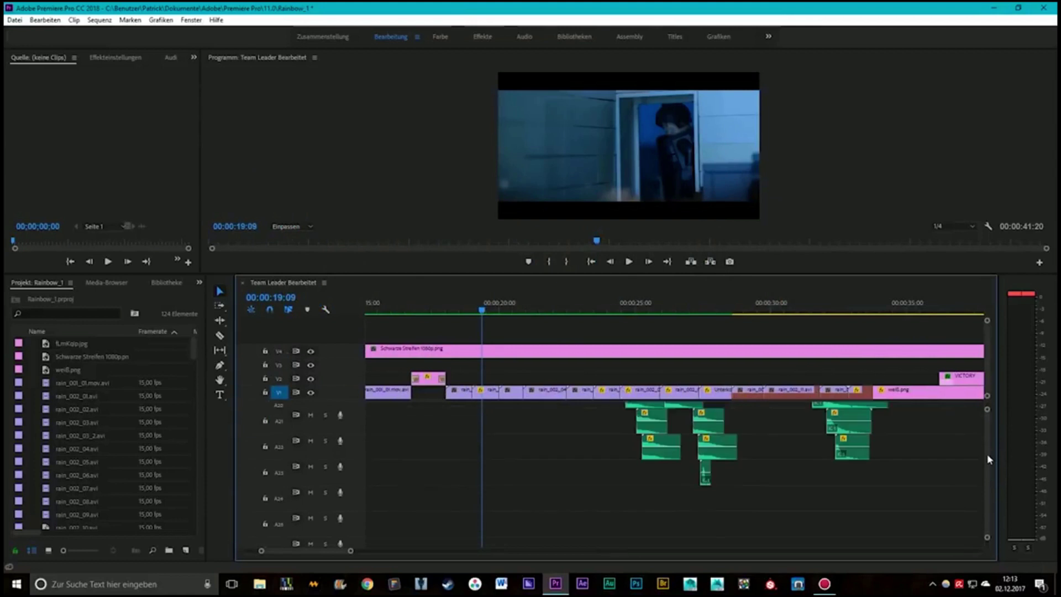
- Place the electrical glitch sound effect on audio track A4 at the playhead and play the sequence to check it
scroll(70, 445, down, 10)
drag(89, 395, 484, 494)
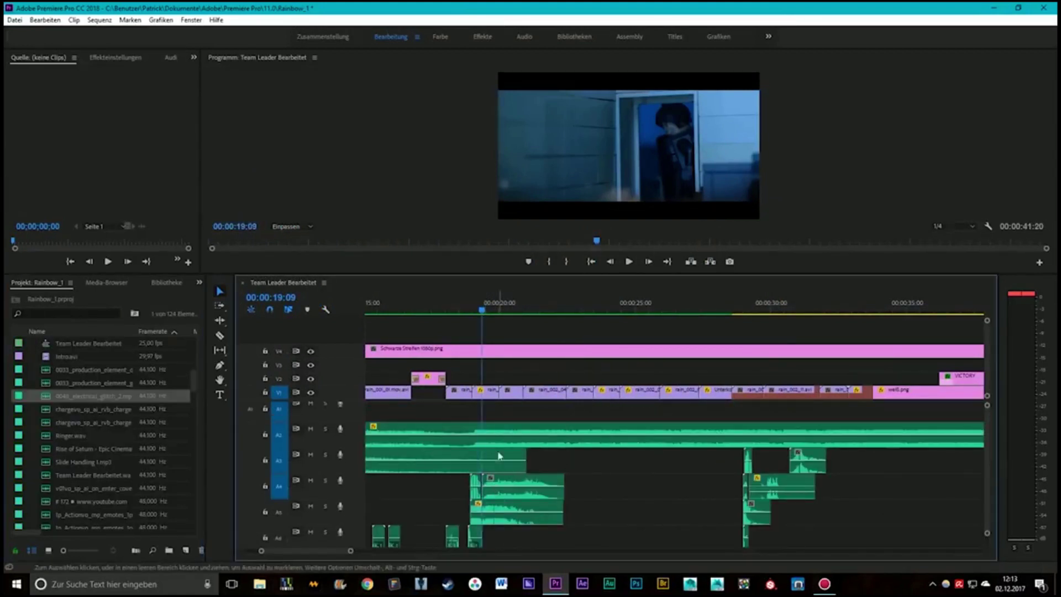
key(space)
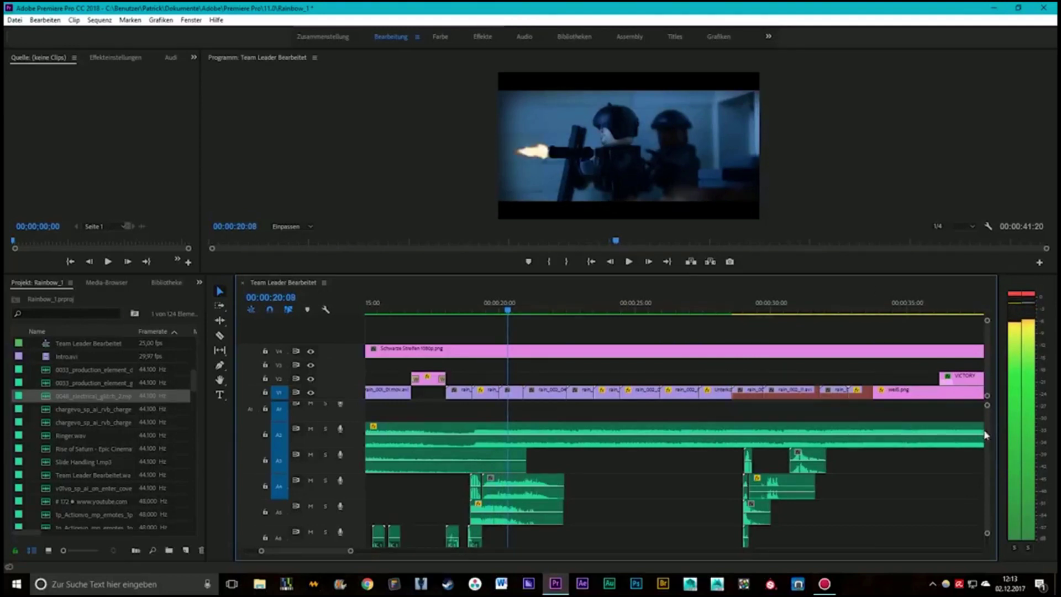
scroll(992, 447, down, 5)
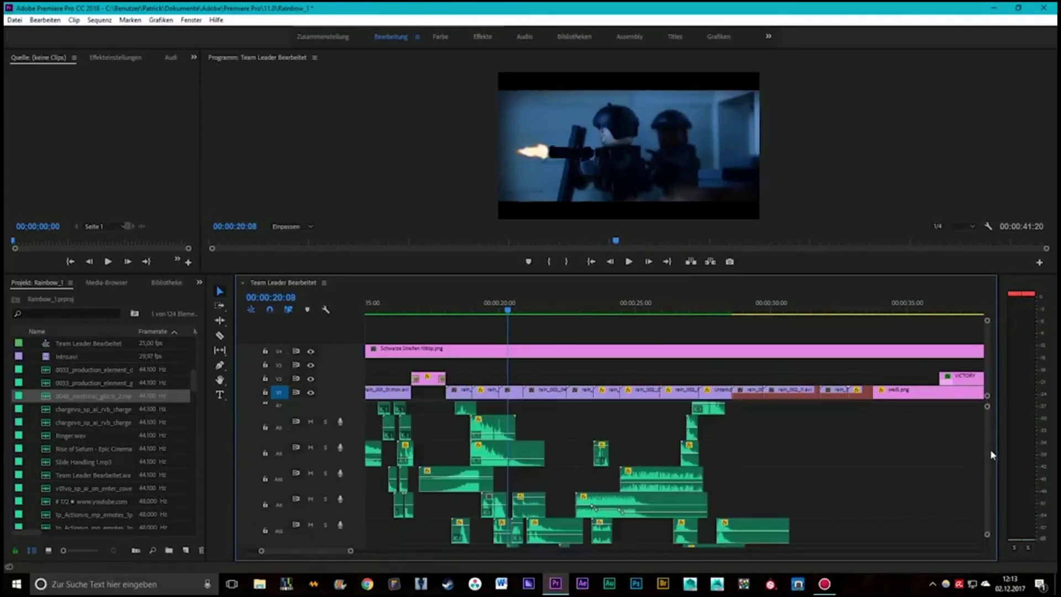
scroll(990, 450, up, 5)
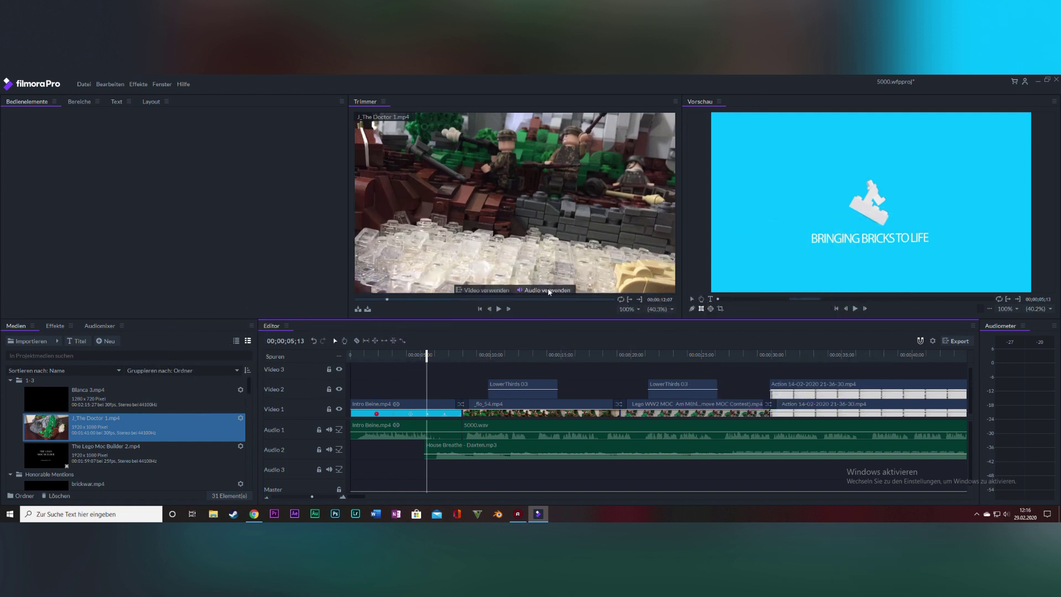
- Move the playhead to 00;00;09;27 and insert two additional video tracks in the timeline
drag(425, 355, 489, 355)
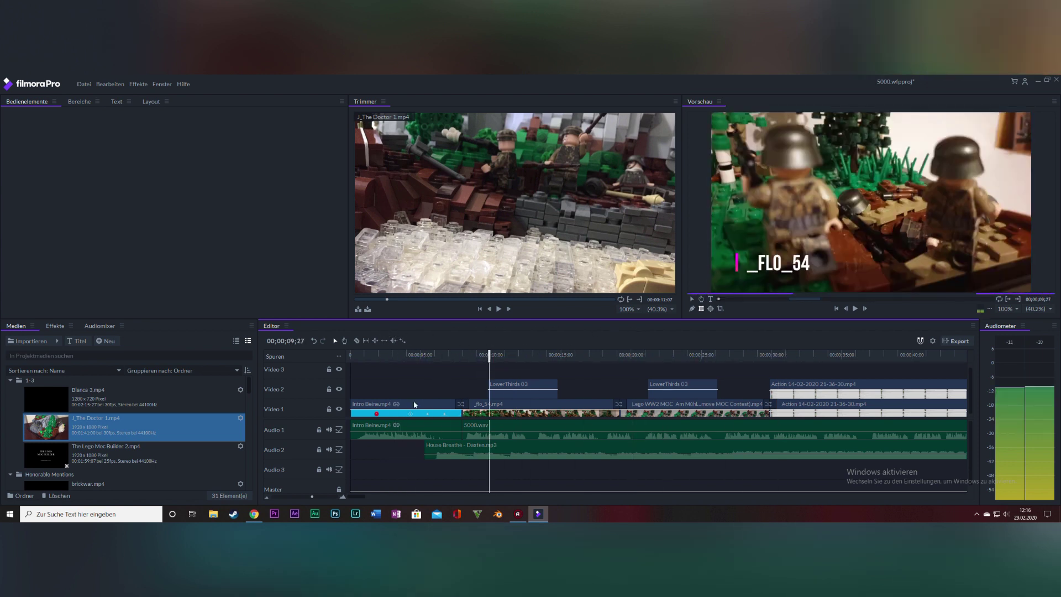
mouse_move(312, 498)
mouse_down()
mouse_move(335, 496)
mouse_move(308, 496)
mouse_up()
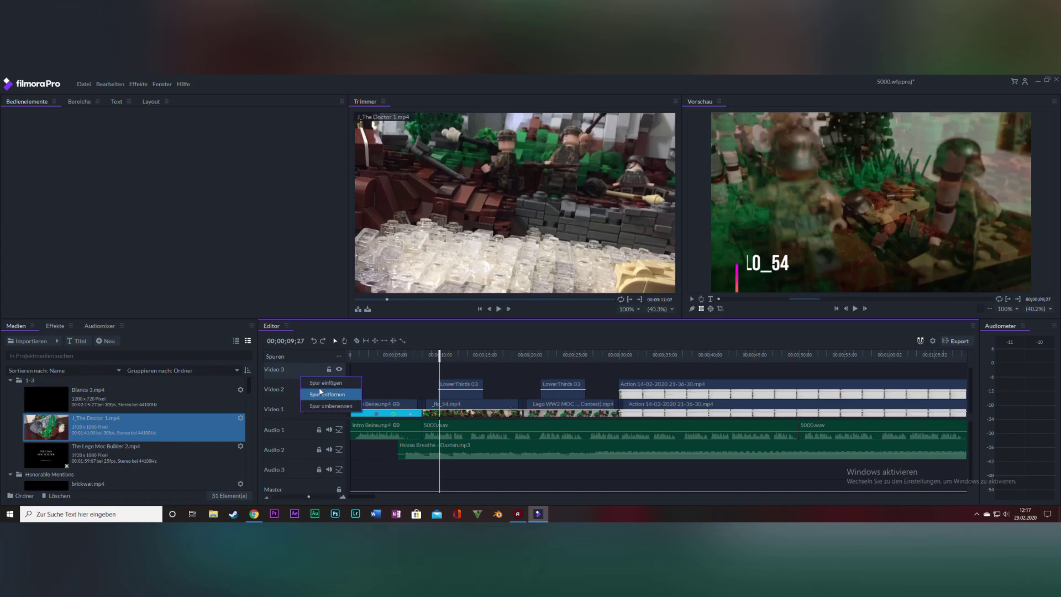
click(323, 383)
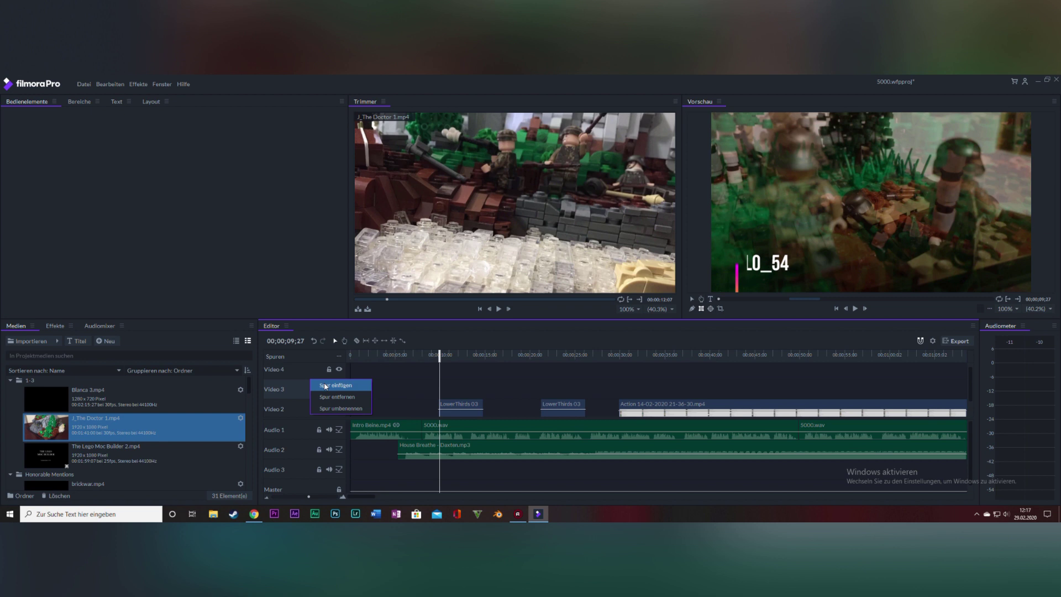
click(325, 386)
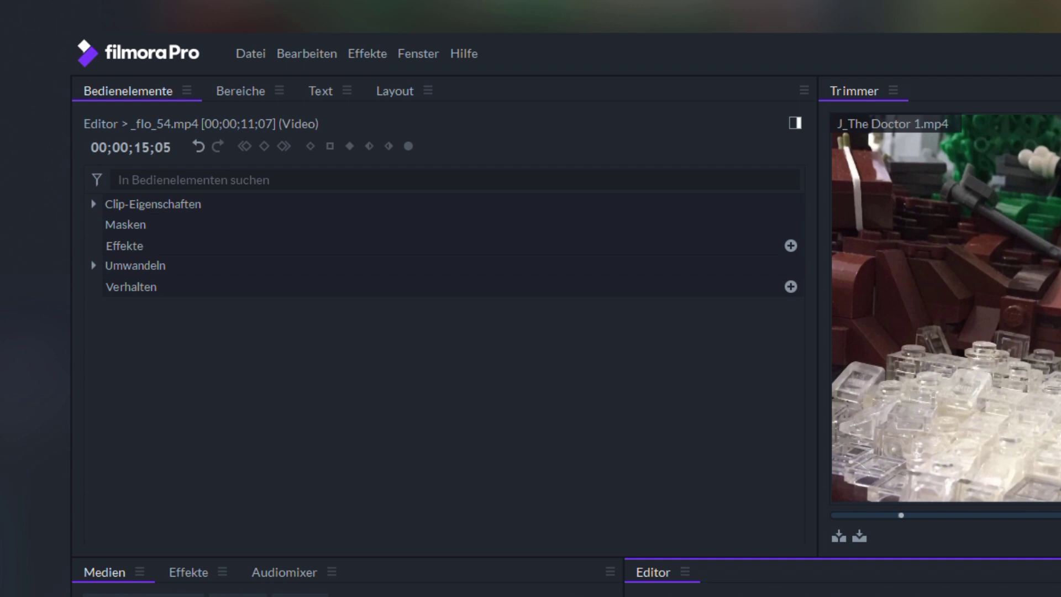
- Display the video scopes in the three-scope layout and in the single-scope layout
click(239, 94)
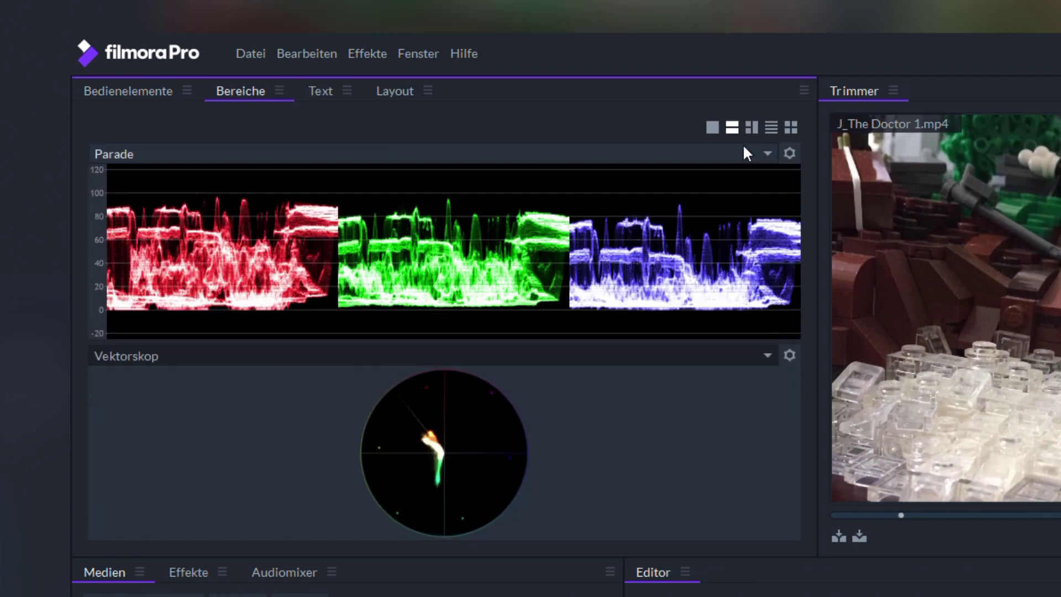
click(751, 128)
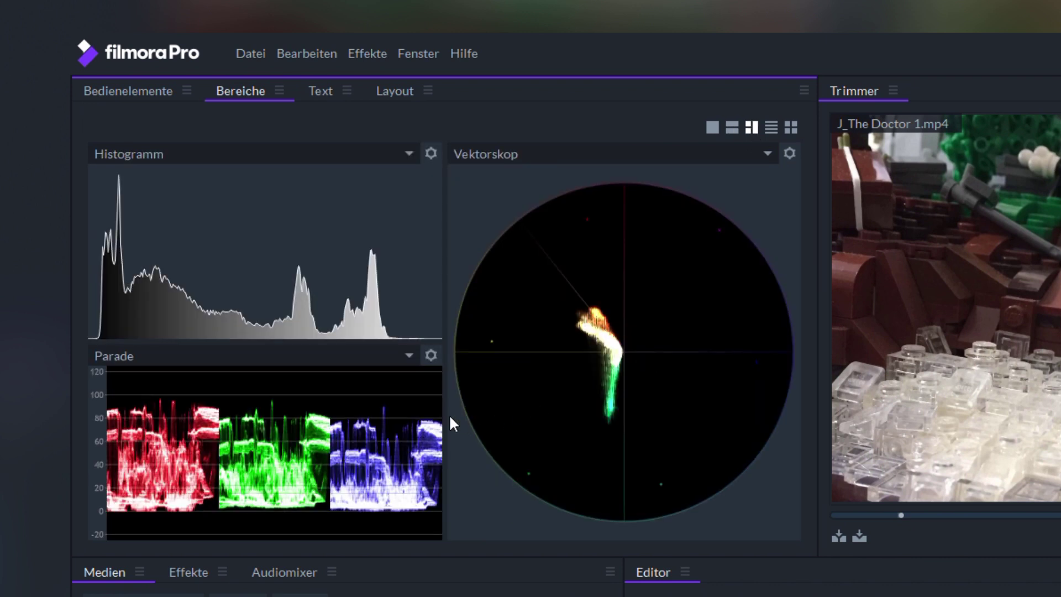
click(713, 129)
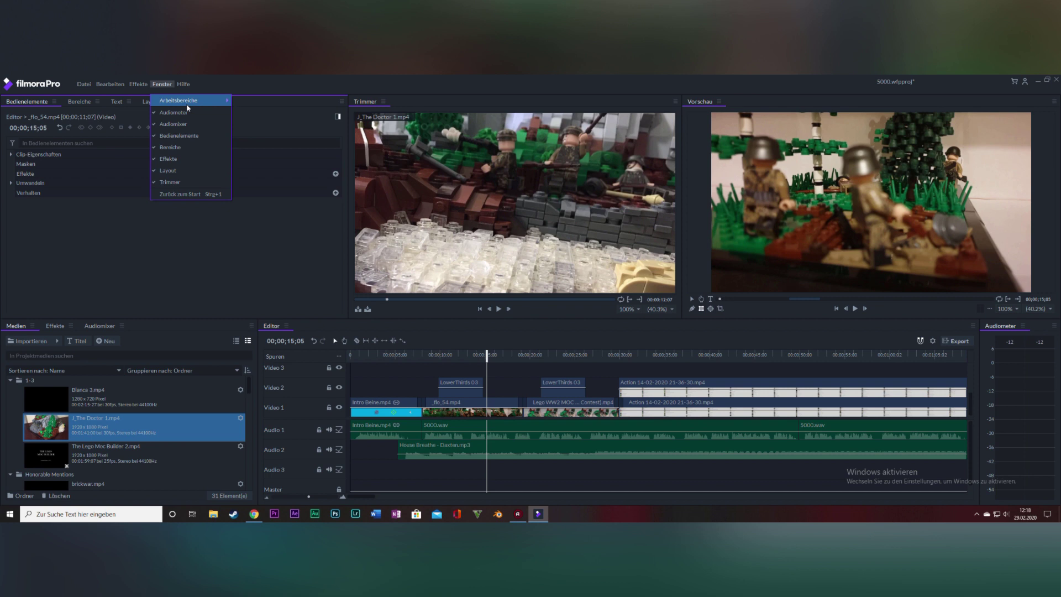
- Switch to the Farbe workspace and move the playhead to 00;00;14;06 to view the color scopes there
mouse_move(187, 105)
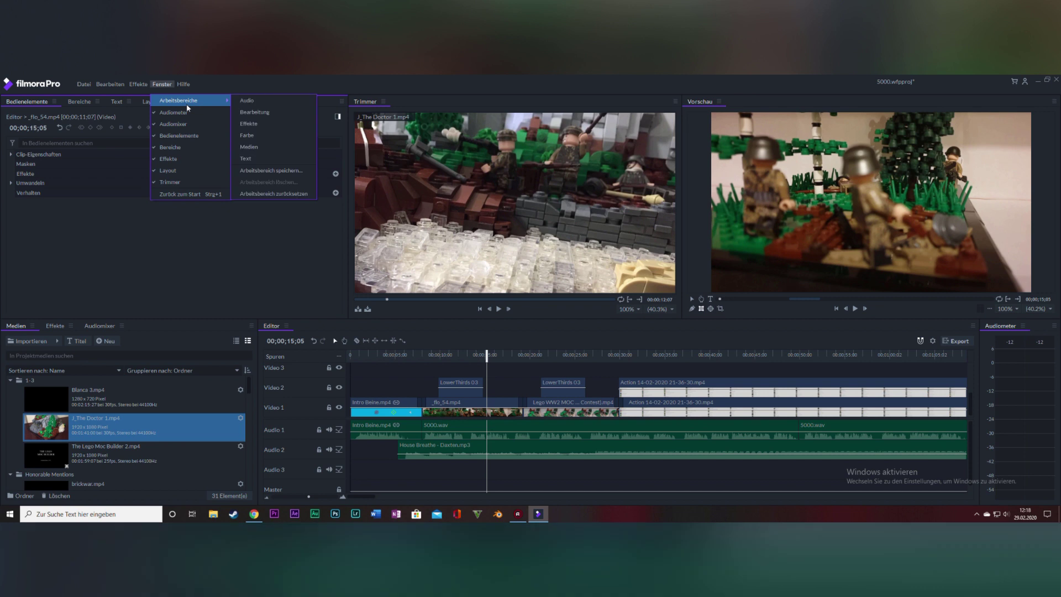
click(261, 135)
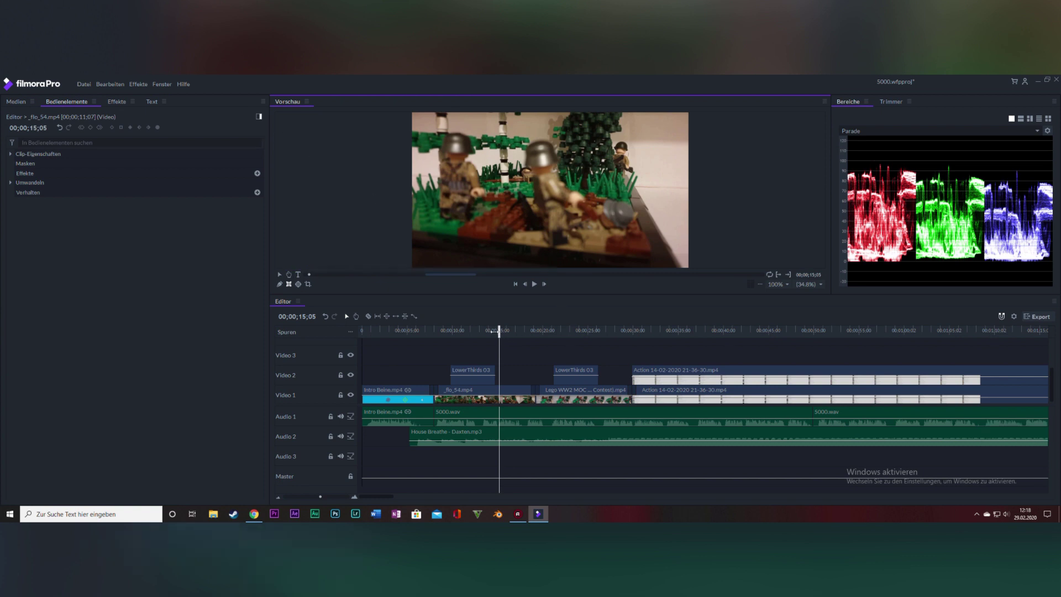
drag(490, 330, 490, 330)
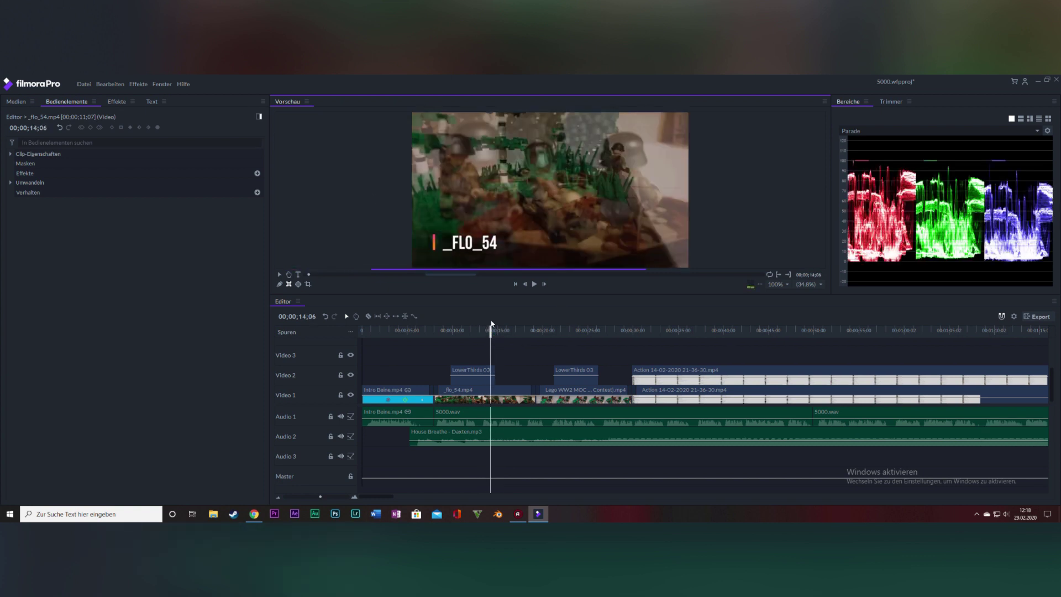
- Switch the workspace back to the standard editing layout with the media, trimmer and audio meter
click(162, 84)
mouse_move(189, 101)
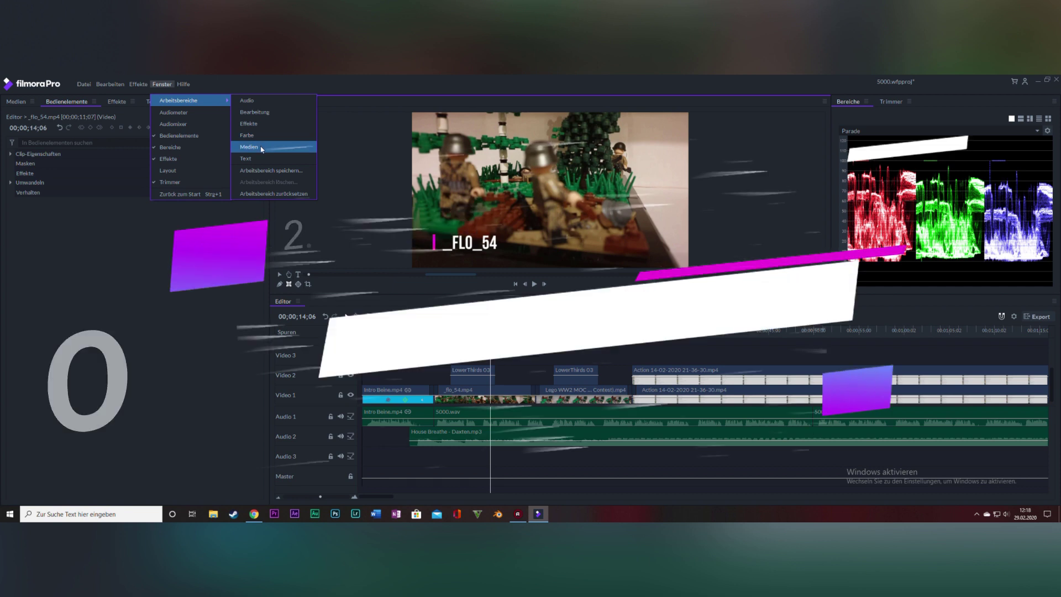
click(256, 131)
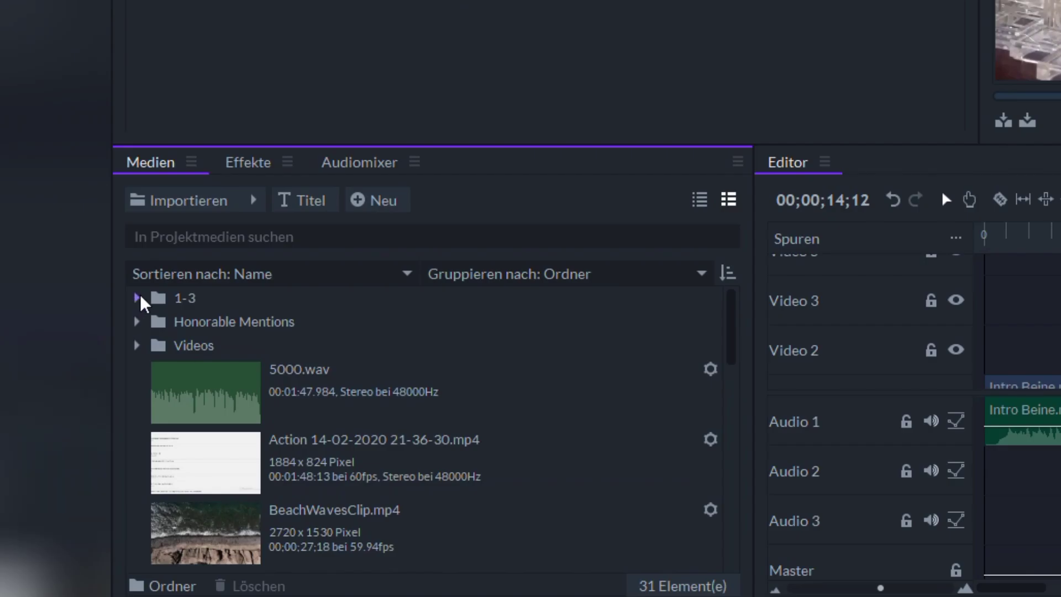
- Look through the clips in the 1-3 and Honorable Mentions media folders and collapse both folders again
click(11, 380)
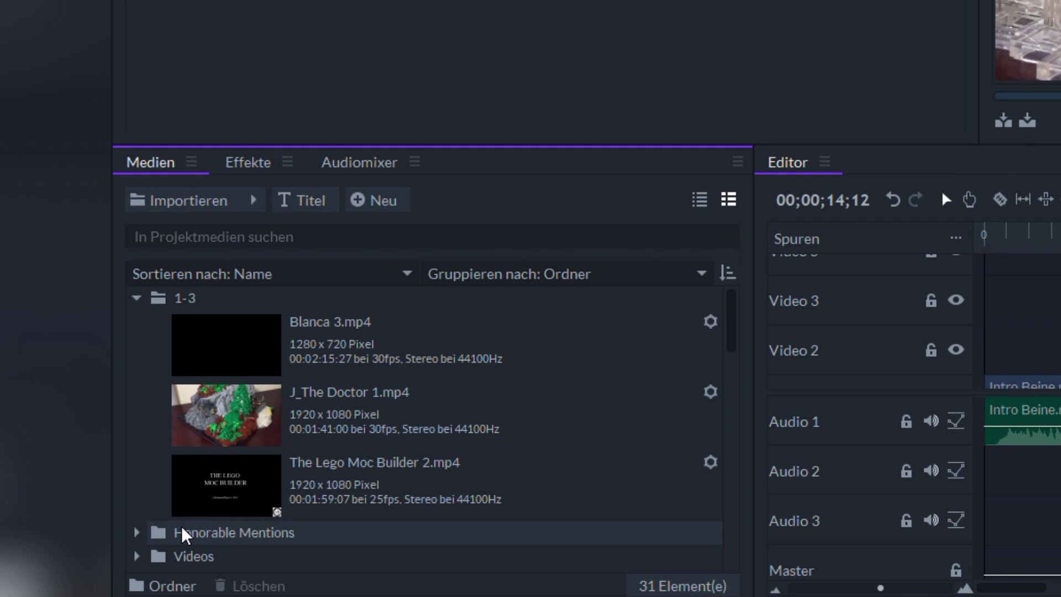
click(209, 536)
scroll(426, 466, down, 12)
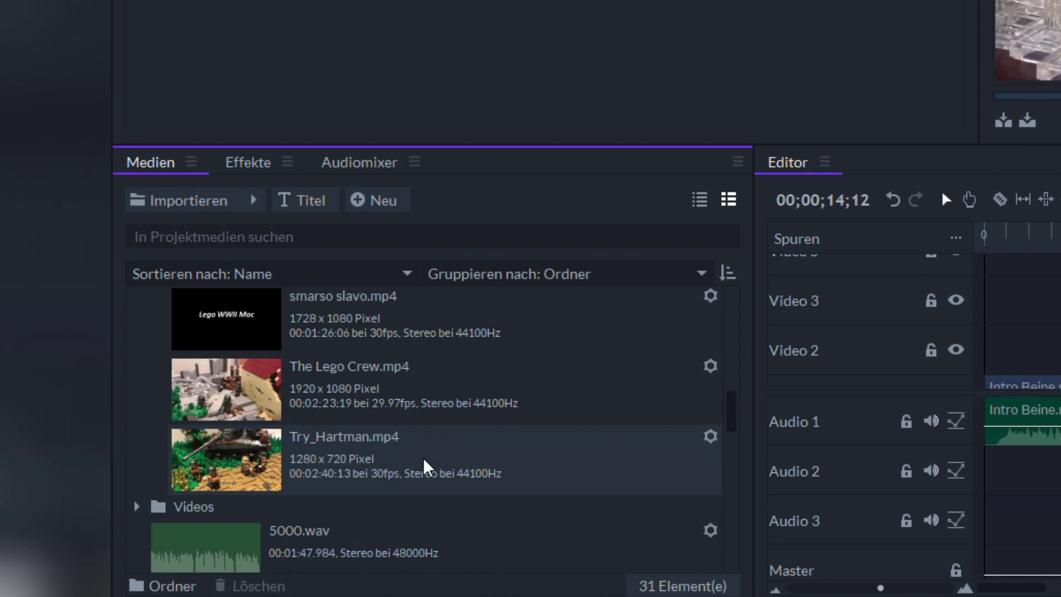
scroll(426, 467, up, 15)
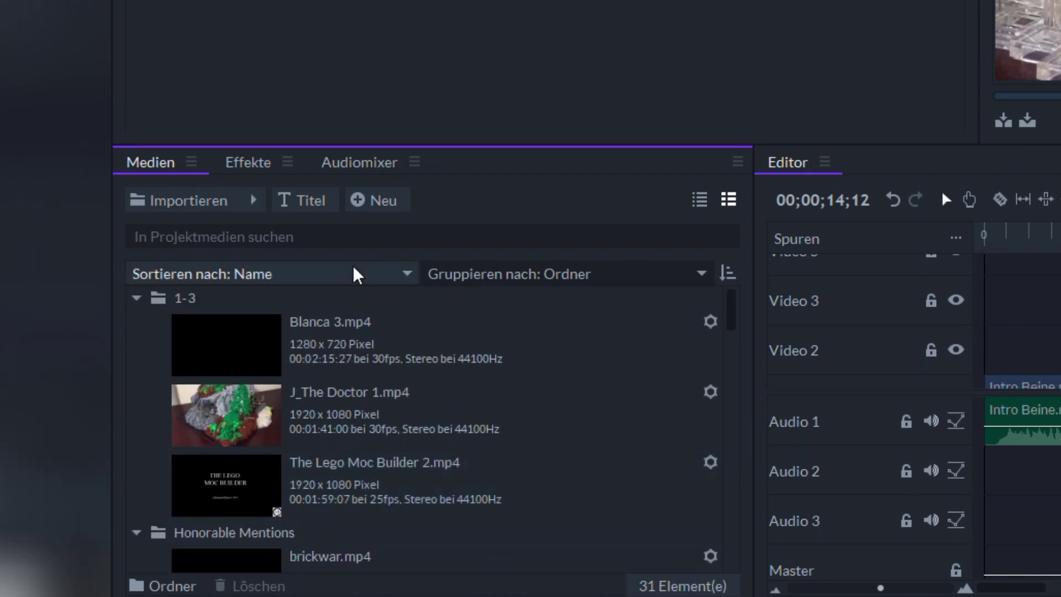
scroll(298, 441, down, 12)
scroll(387, 484, up, 12)
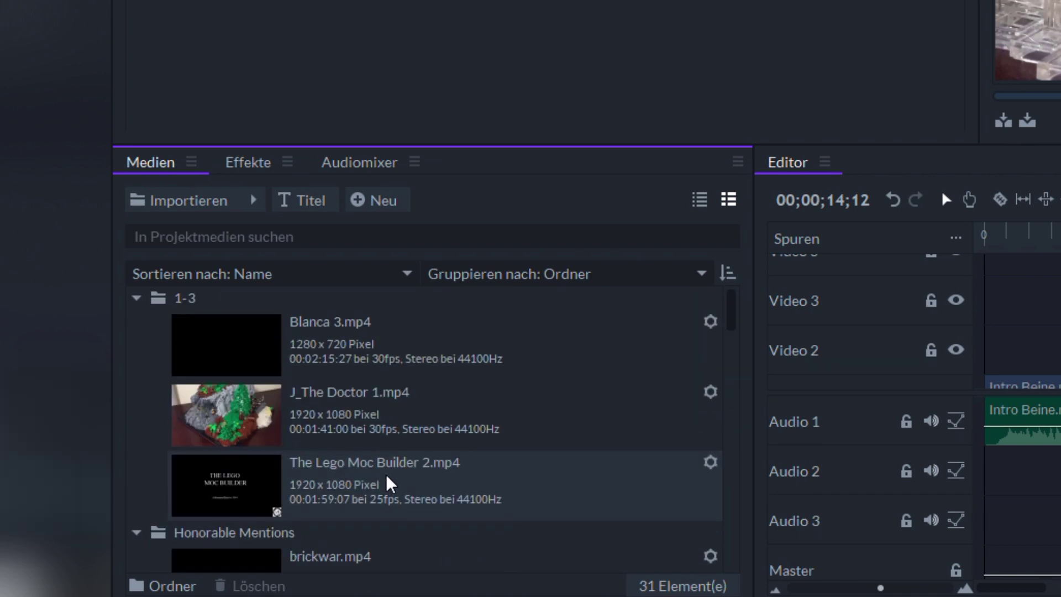
click(136, 532)
click(137, 298)
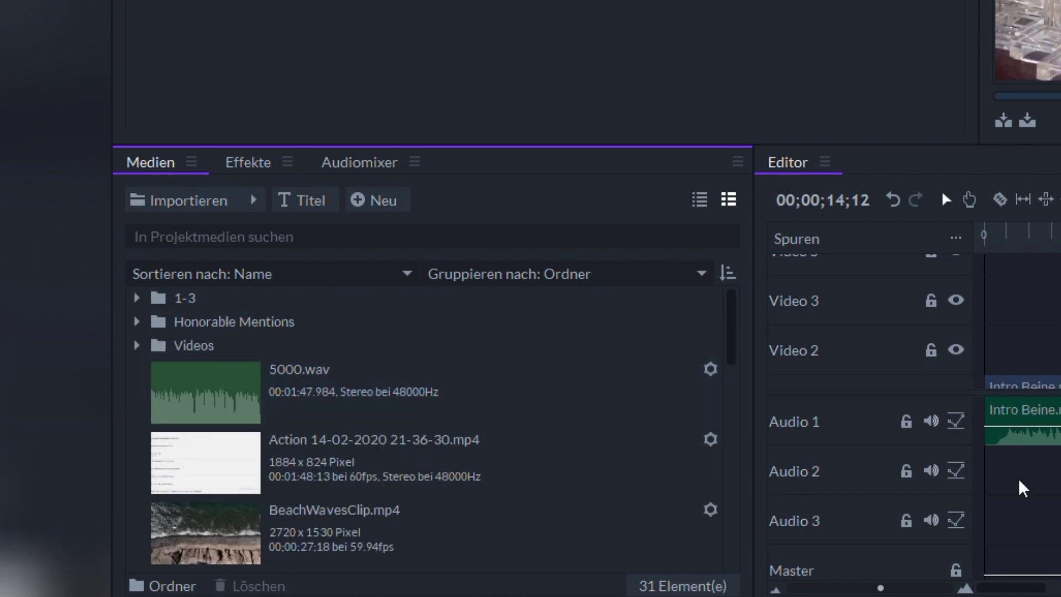
- Rename the Audio 1 track to "Ton" and the Audio 2 track to "Musik"
right_click(802, 423)
click(337, 494)
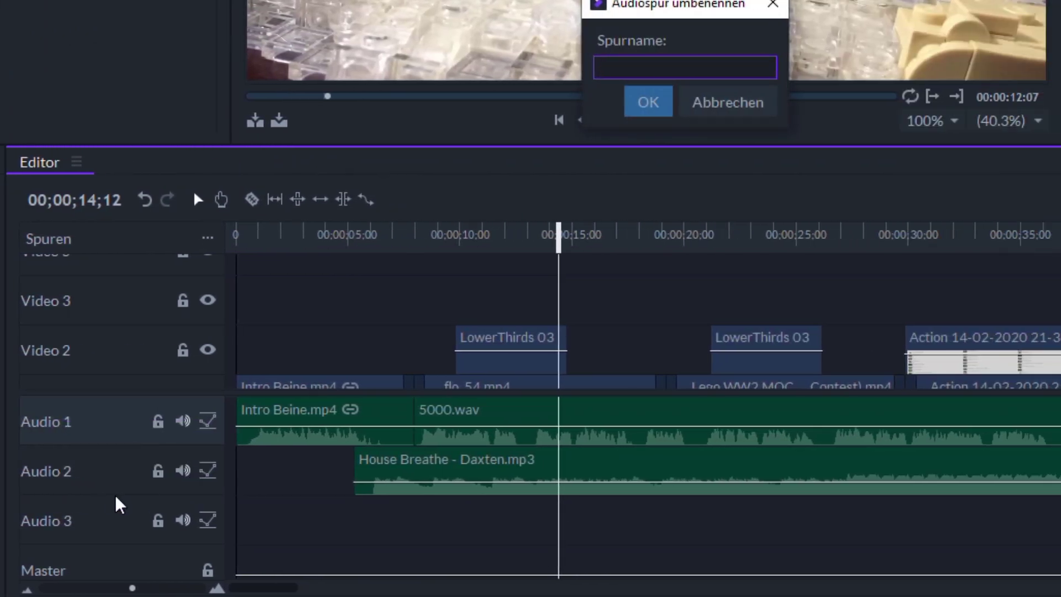
key(Return)
right_click(36, 472)
click(83, 540)
text(Musik)
key(Return)
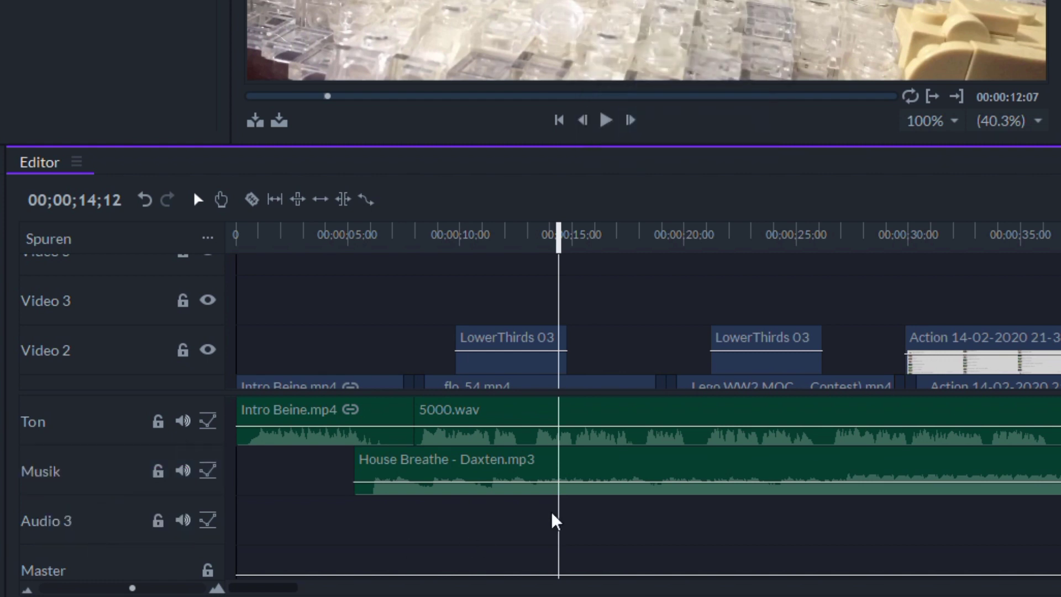
- Label the House Breathe music clip Jägergrün, the first 5000.wav clip Opernmalvenfarben, and the first LowerThirds 03 title red
right_click(676, 466)
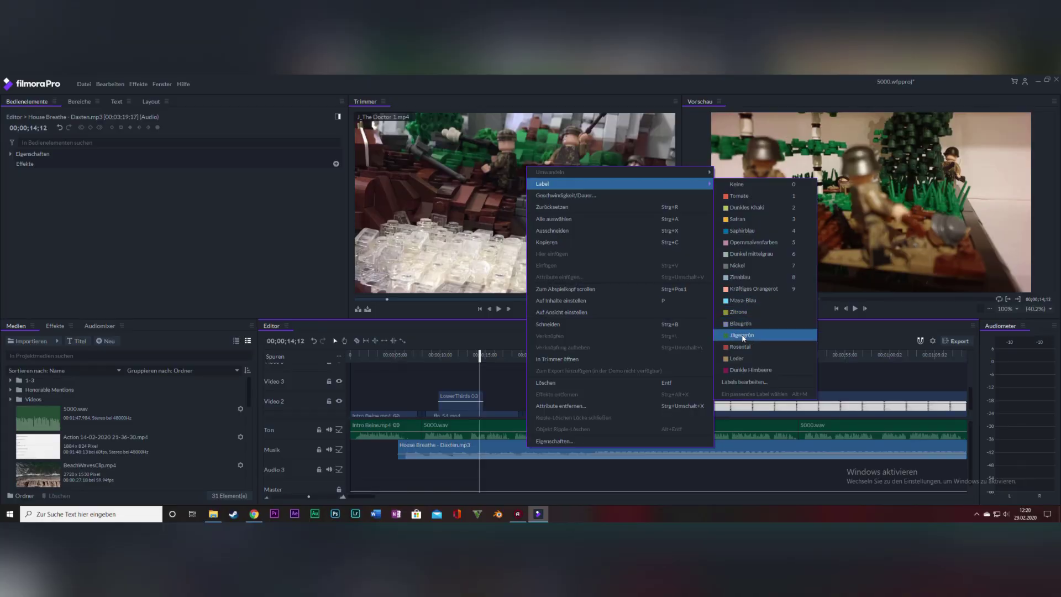
click(765, 336)
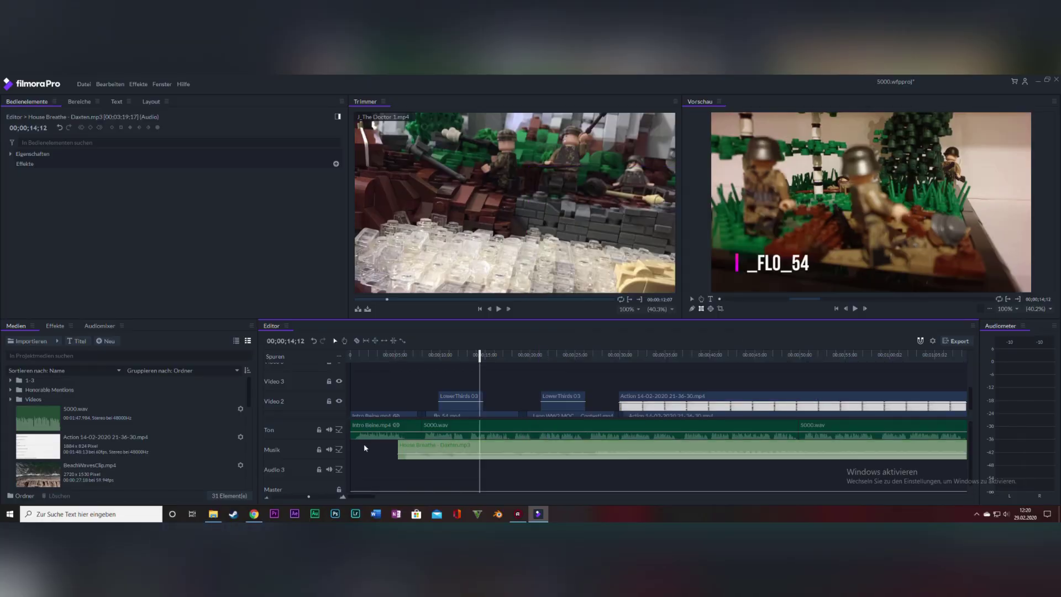
right_click(464, 429)
mouse_move(612, 165)
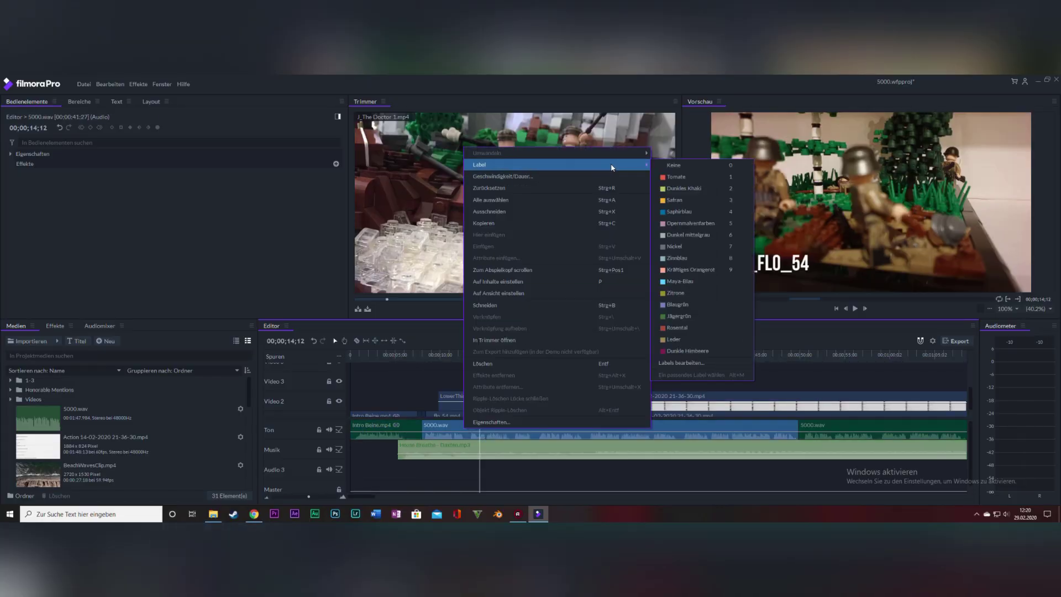
click(690, 222)
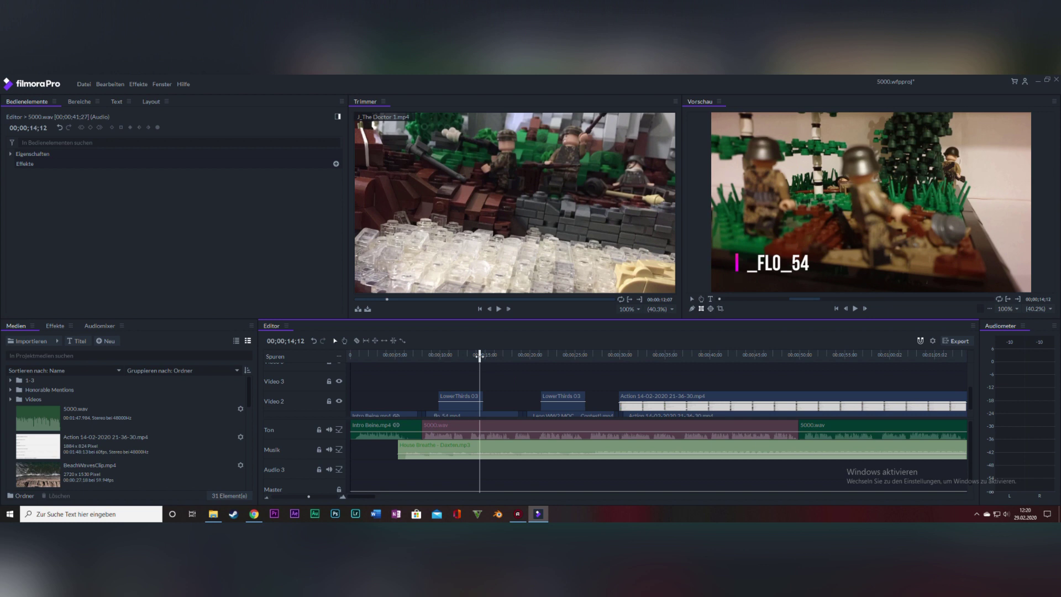
drag(479, 356, 469, 357)
right_click(459, 404)
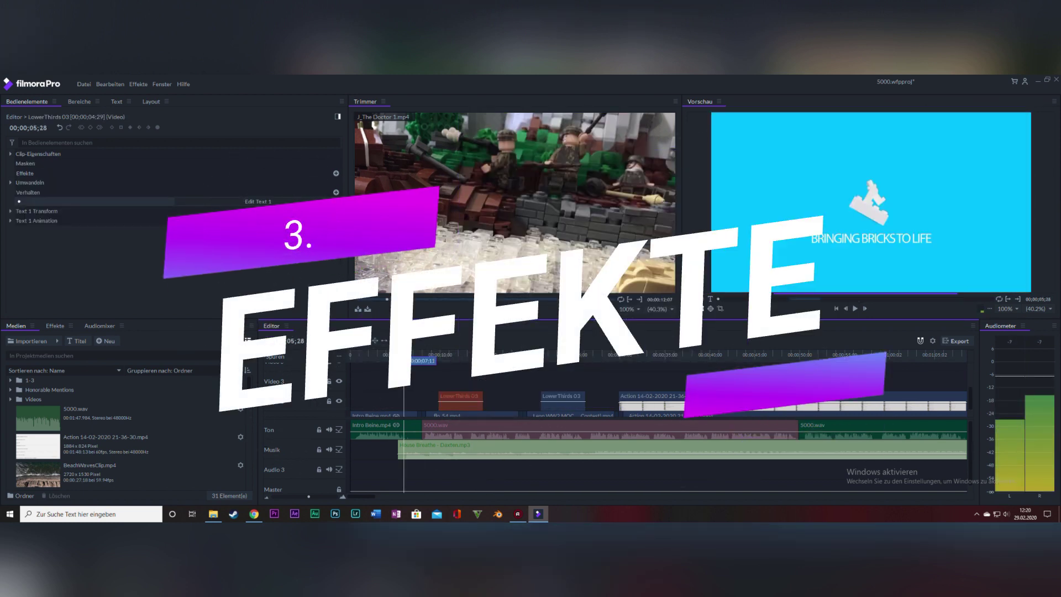
- Place BeachWavesClip.mp4 on the Video 1 track in the empty area after the last clips
click(419, 354)
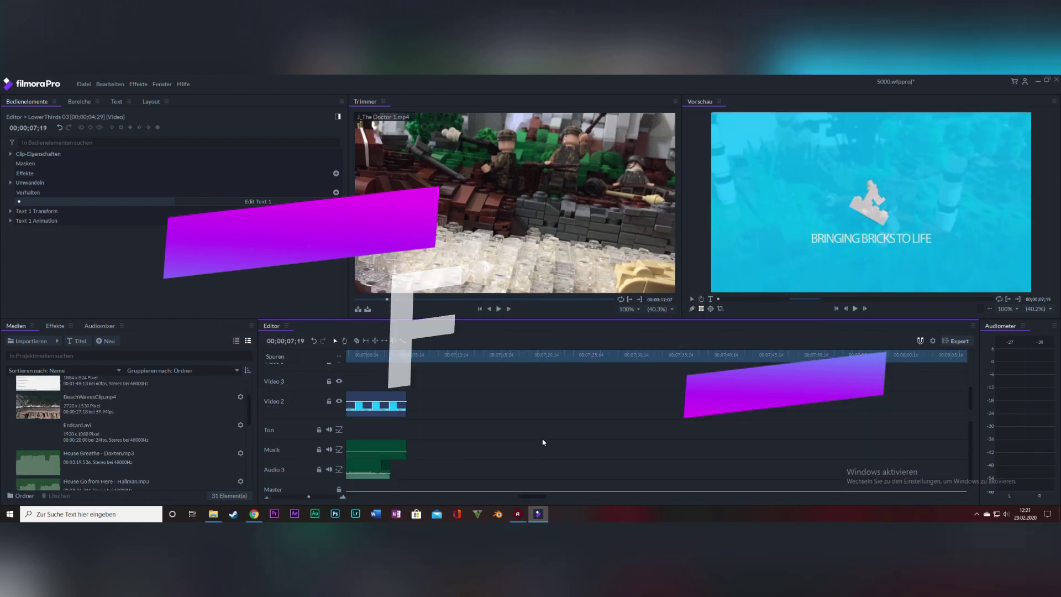
click(88, 411)
drag(87, 409, 464, 411)
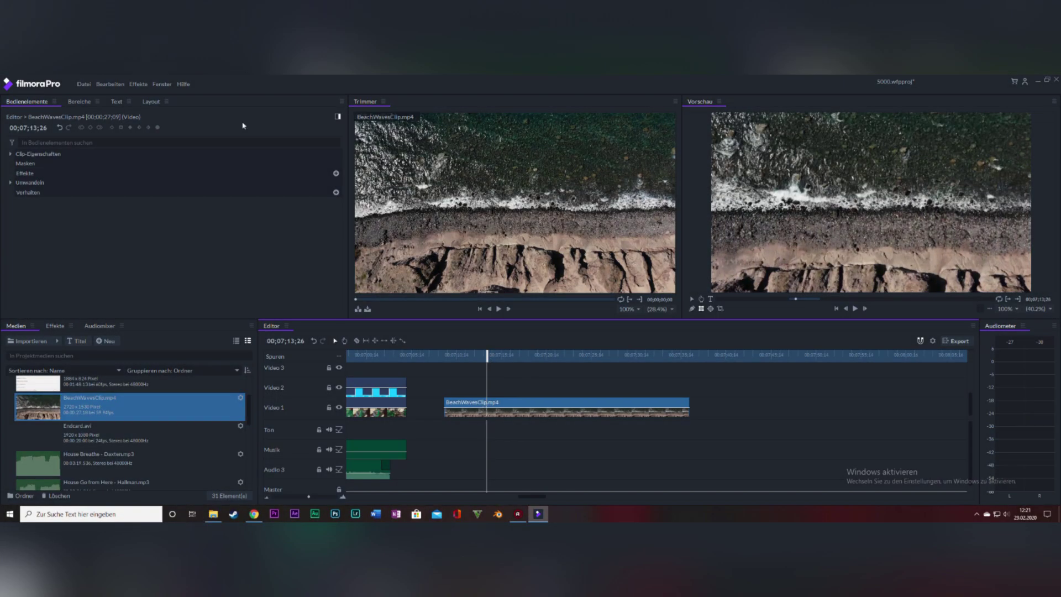
- Scale the beach waves clip down to about 71% in its transform properties
click(27, 182)
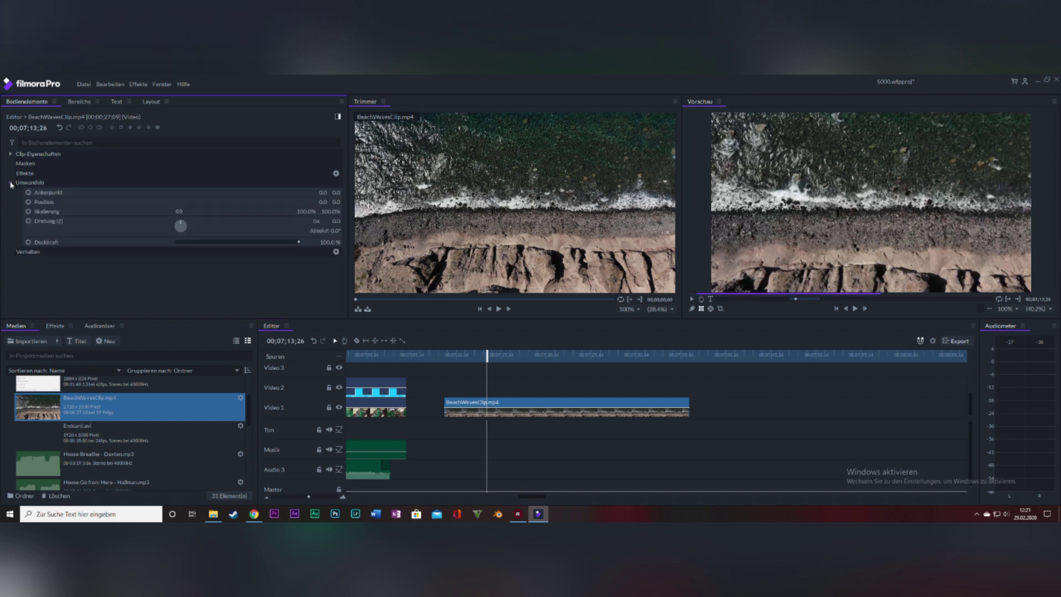
mouse_move(302, 212)
mouse_down()
mouse_move(265, 211)
mouse_move(285, 212)
mouse_up()
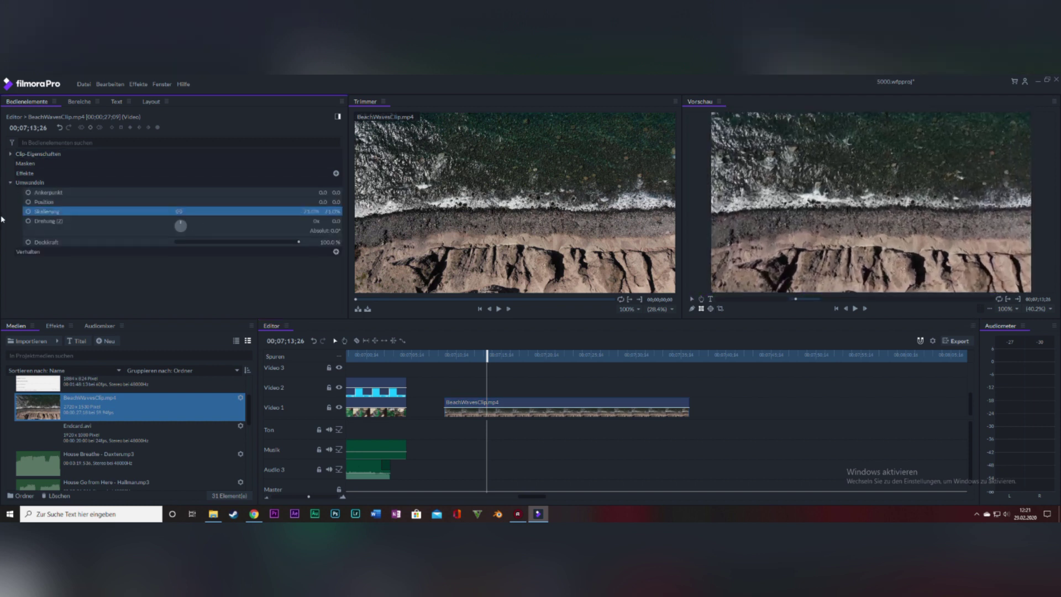
click(33, 183)
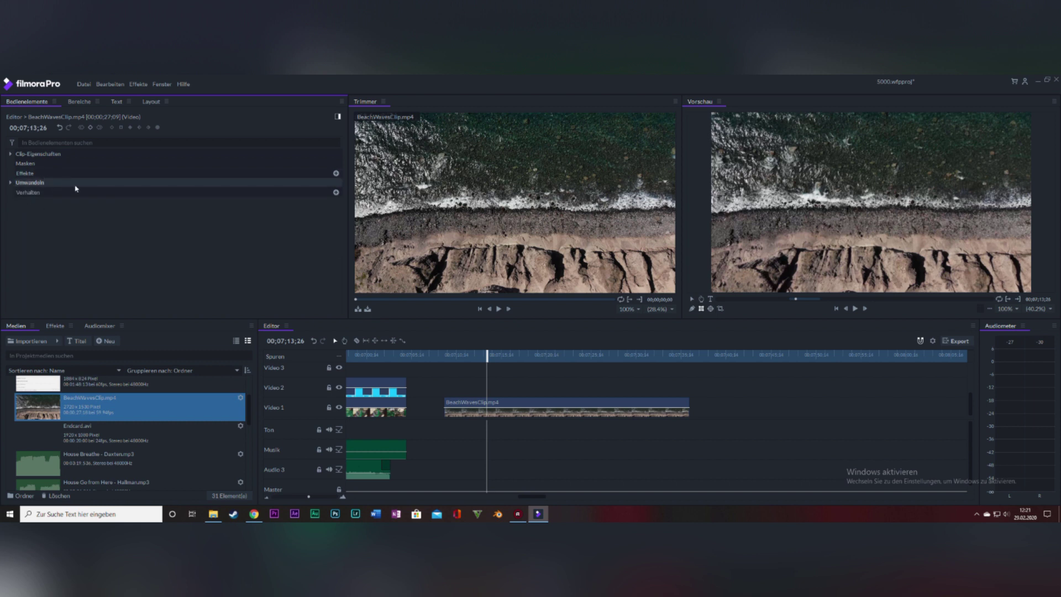
click(141, 85)
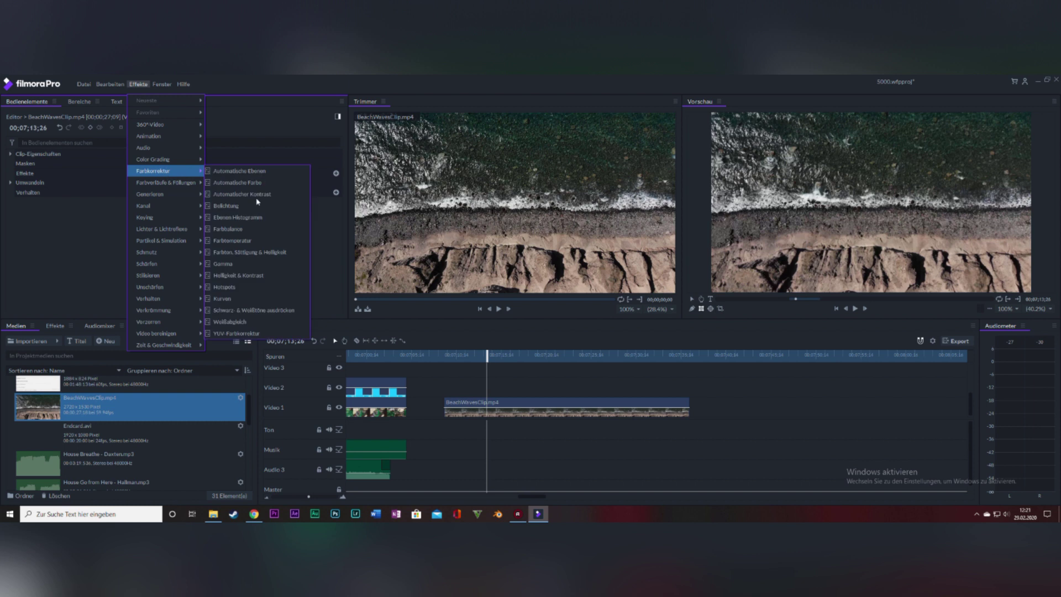
click(59, 239)
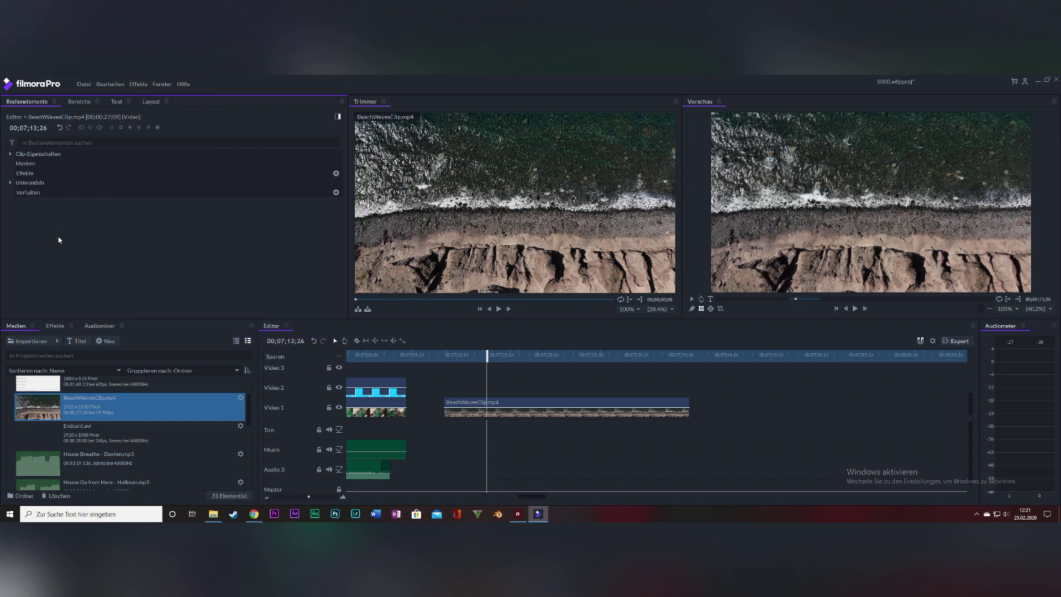
- Add the Kurven color-correction effect to BeachWavesClip.mp4 on the Video 1 track
click(482, 402)
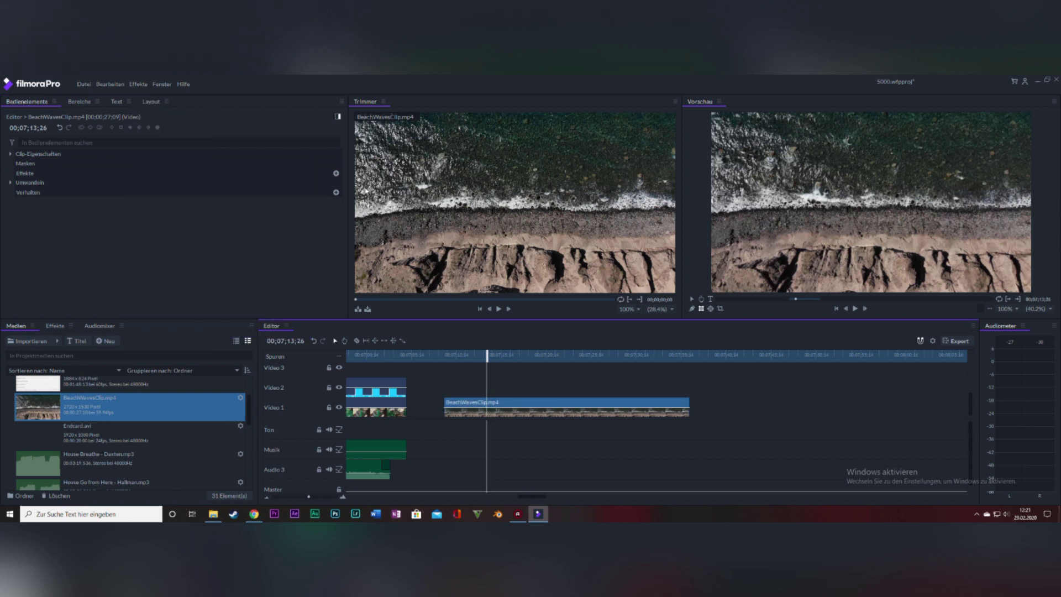
click(336, 173)
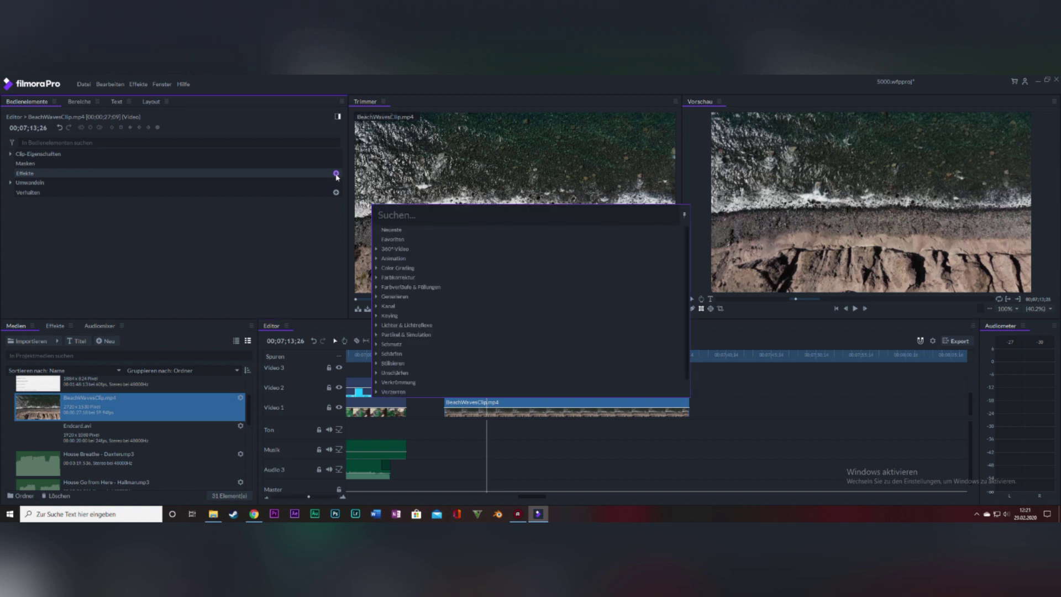
text(kurv)
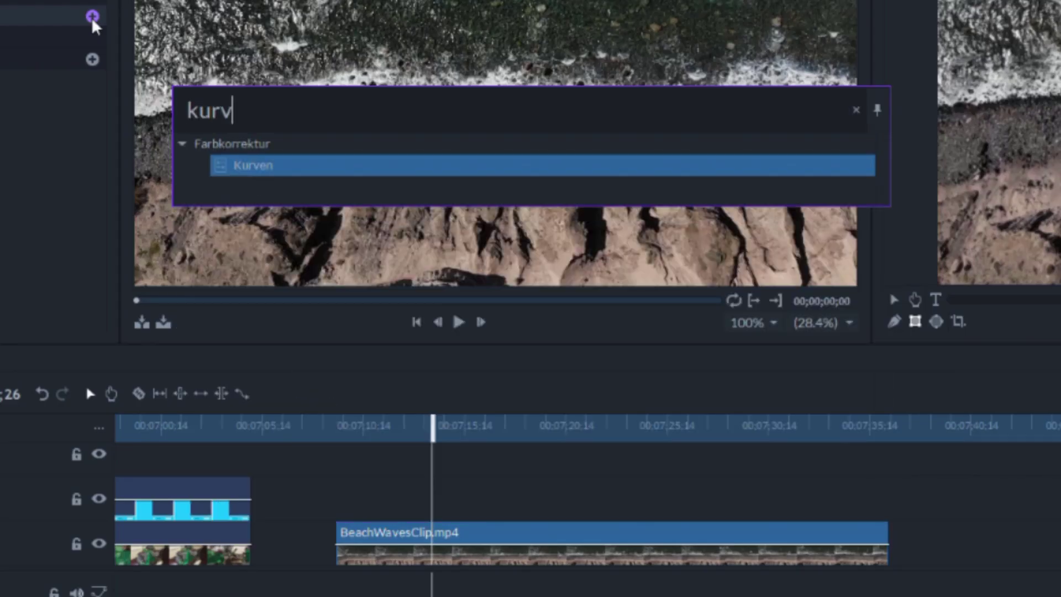
text(e)
key(Return)
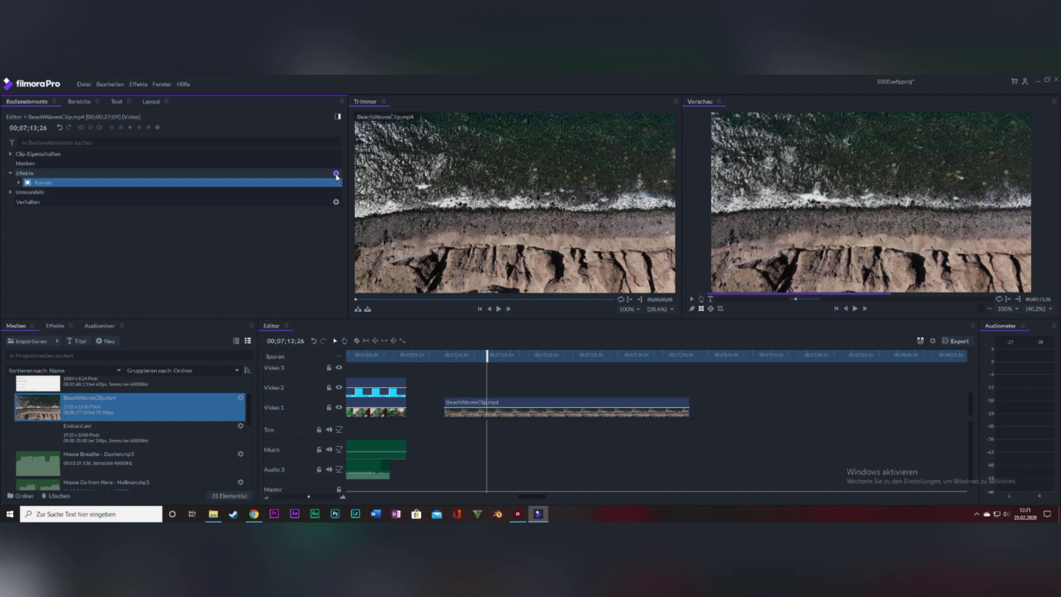
- Apply the S-shaped curve preset to the RGB channel of the beach clip's Kurven effect
click(18, 183)
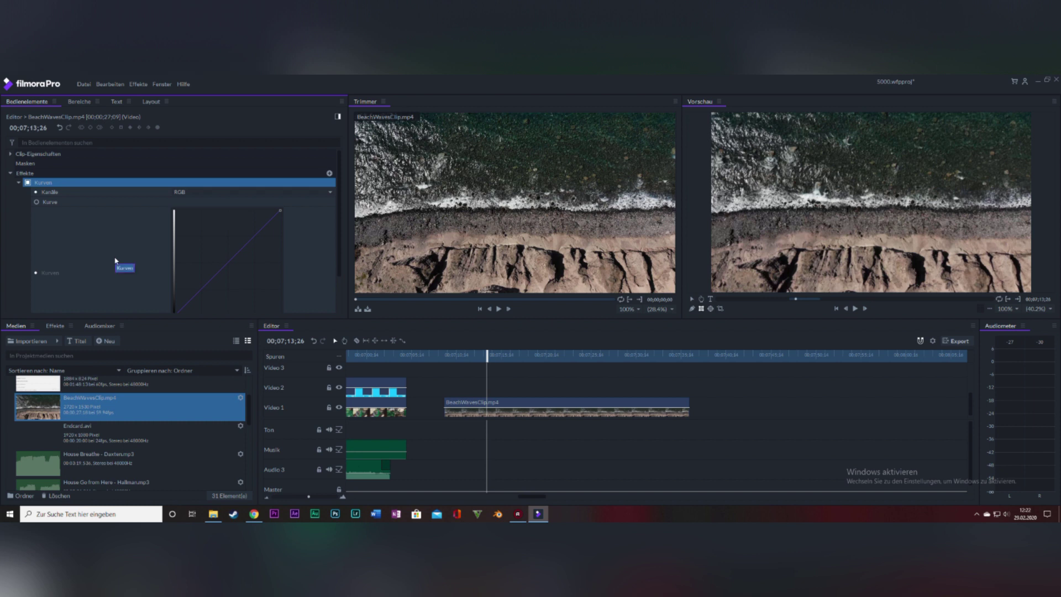
scroll(117, 256, down, 2)
drag(208, 237, 257, 186)
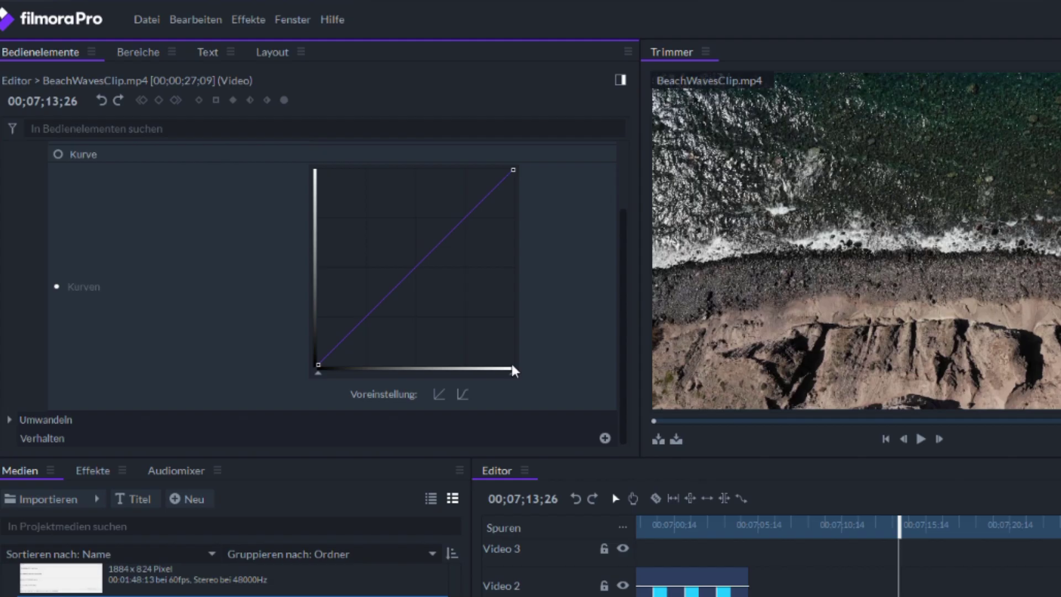
click(461, 397)
scroll(578, 320, up, 2)
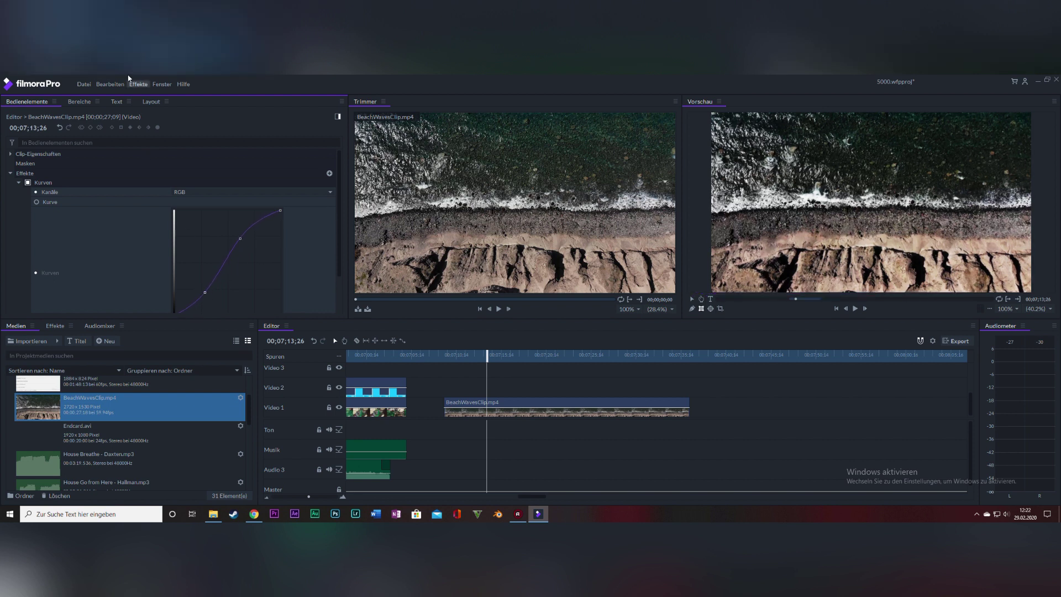
click(162, 84)
mouse_move(190, 101)
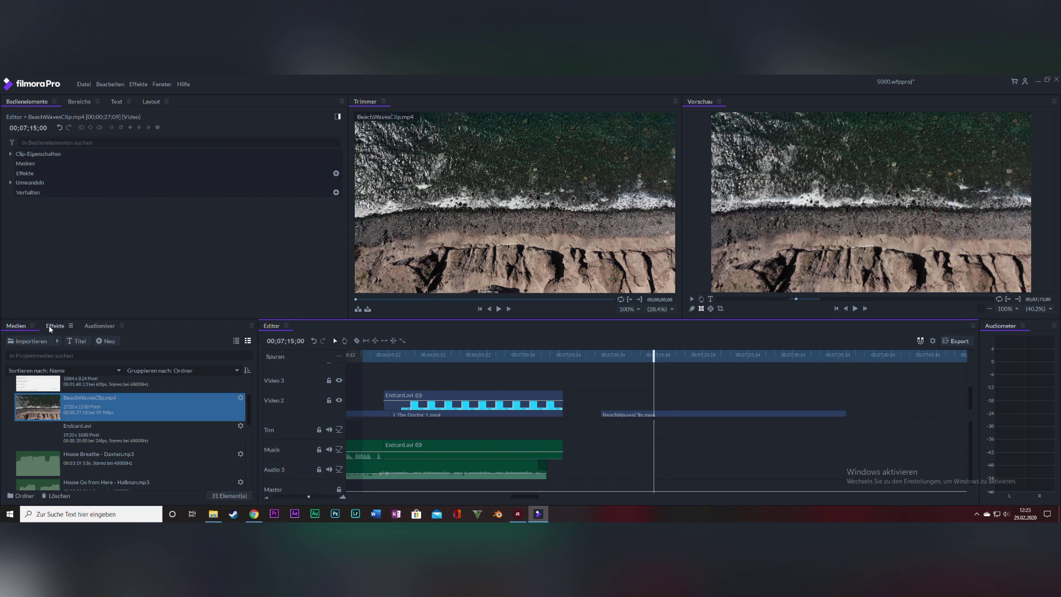
- Import the installed title Title 18 and place it on the Video 2 track at the playhead, above the beach waves clip
click(80, 342)
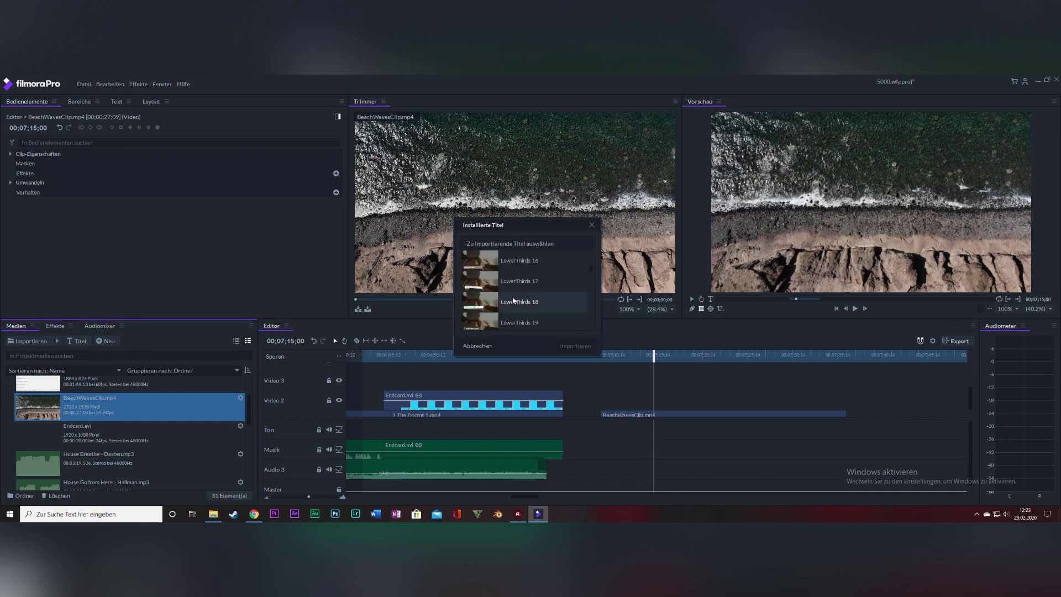
scroll(513, 300, down, 12)
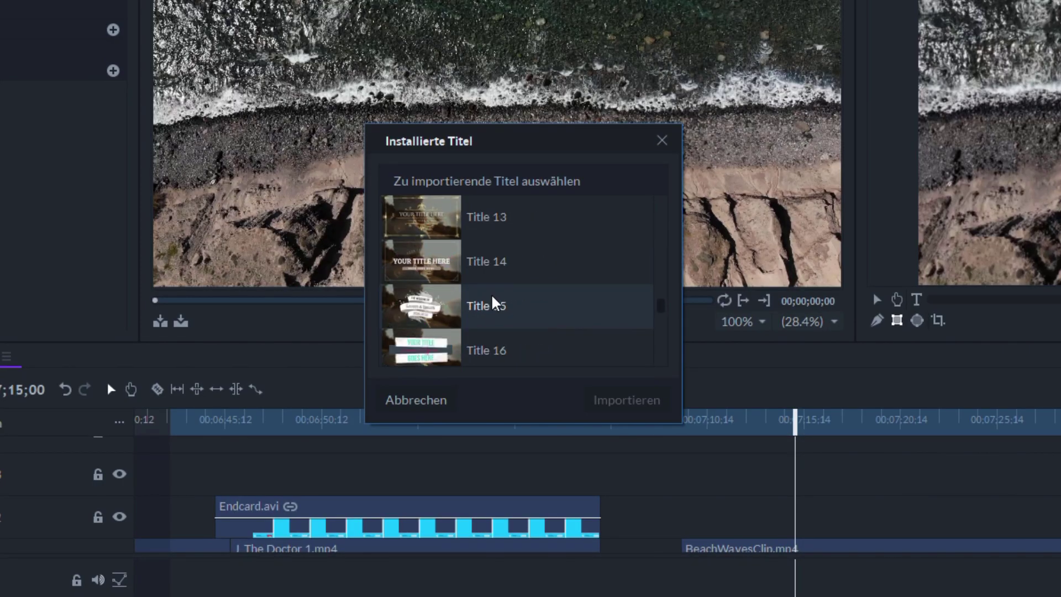
scroll(492, 297, down, 9)
scroll(493, 297, up, 8)
scroll(492, 299, down, 1)
scroll(492, 301, up, 1)
double_click(490, 352)
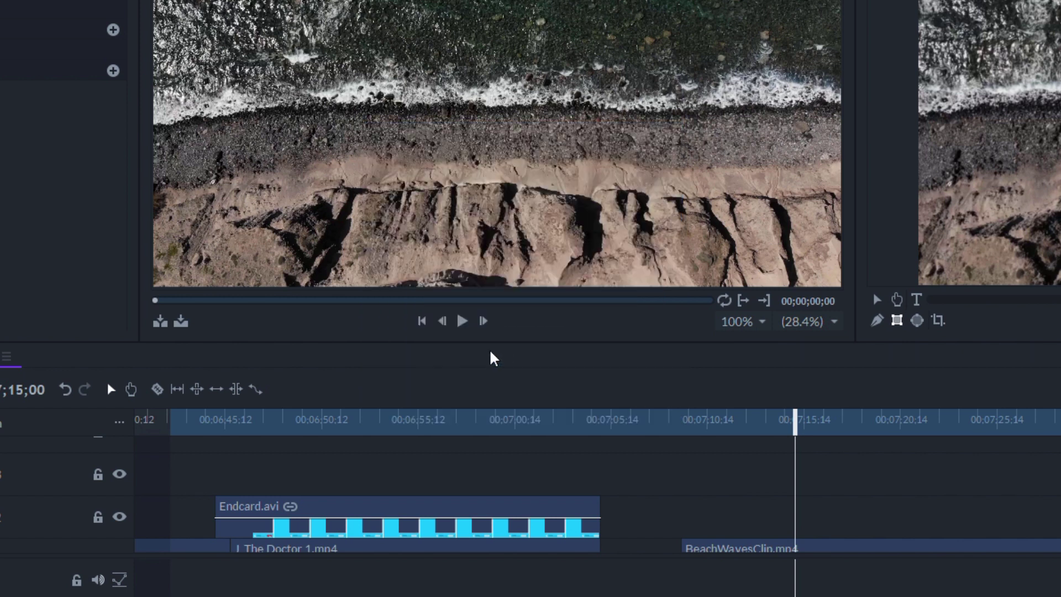
drag(38, 475, 675, 350)
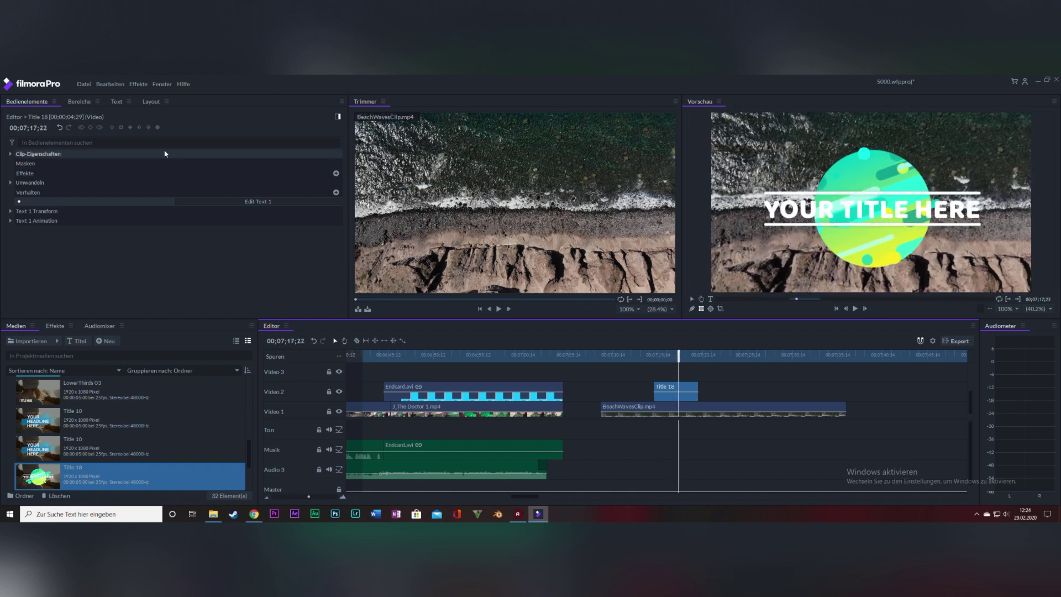
- Replace the Title 18 clip's placeholder text with "Random Text"
click(117, 103)
click(856, 214)
double_click(865, 211)
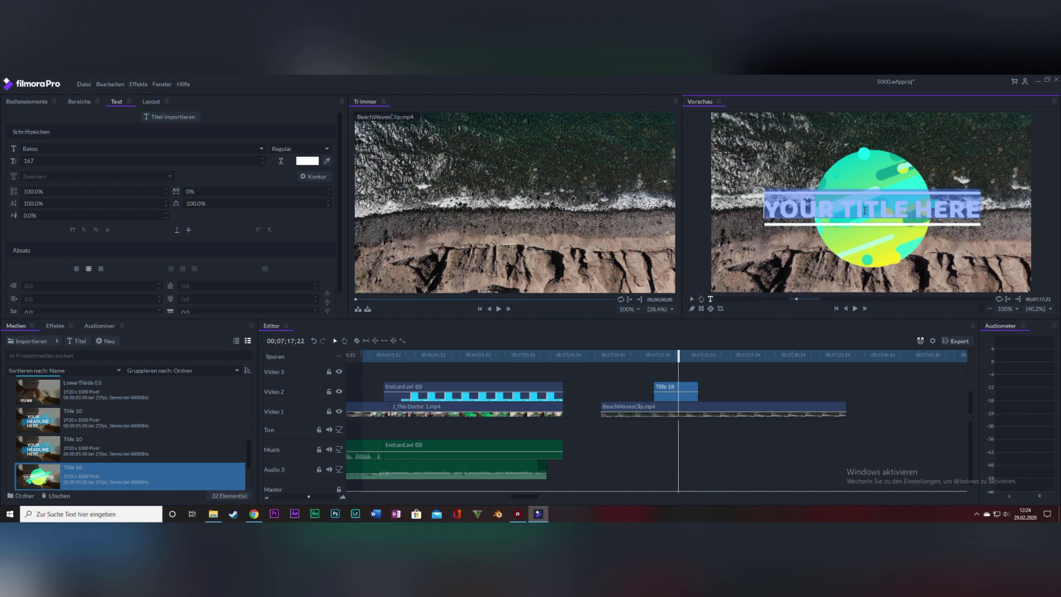
text(Random Text)
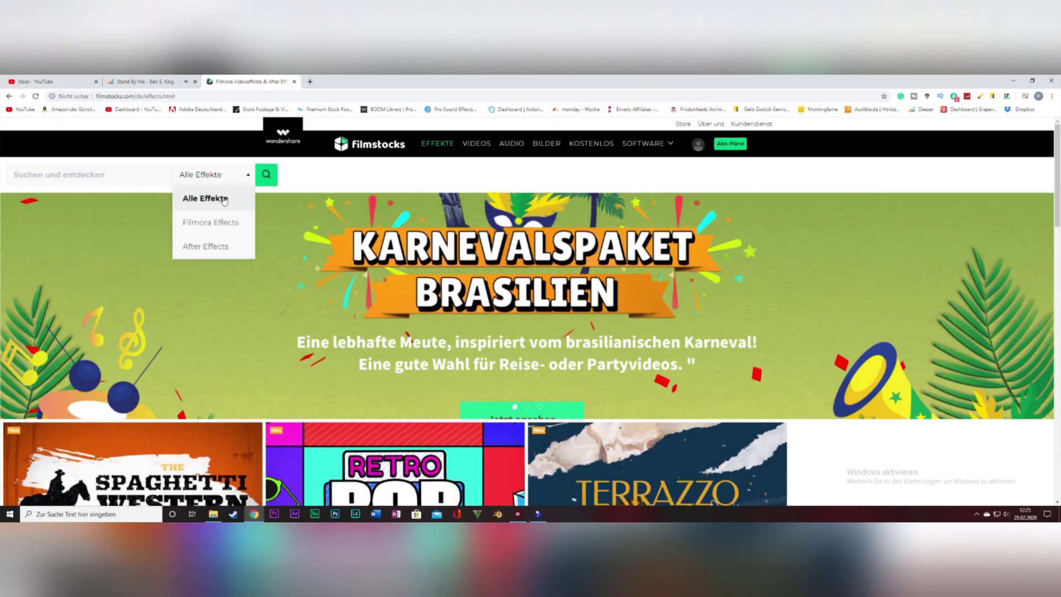
- Switch to Filmstocks in the browser and search the Filmora Effects category for "text", then browse the packs
click(204, 220)
click(97, 176)
text(text)
key(Return)
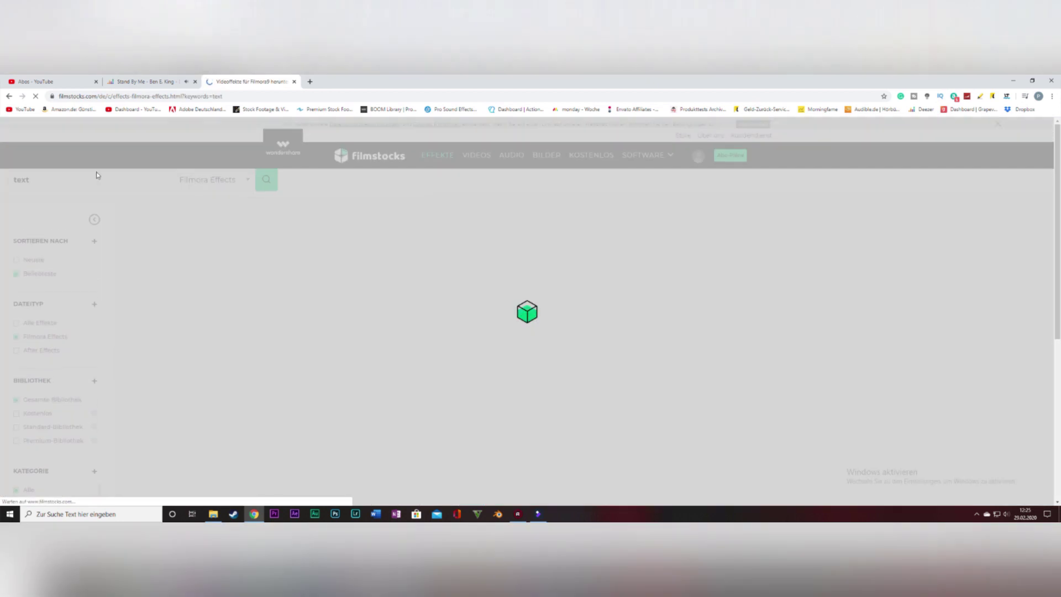
scroll(735, 265, down, 1)
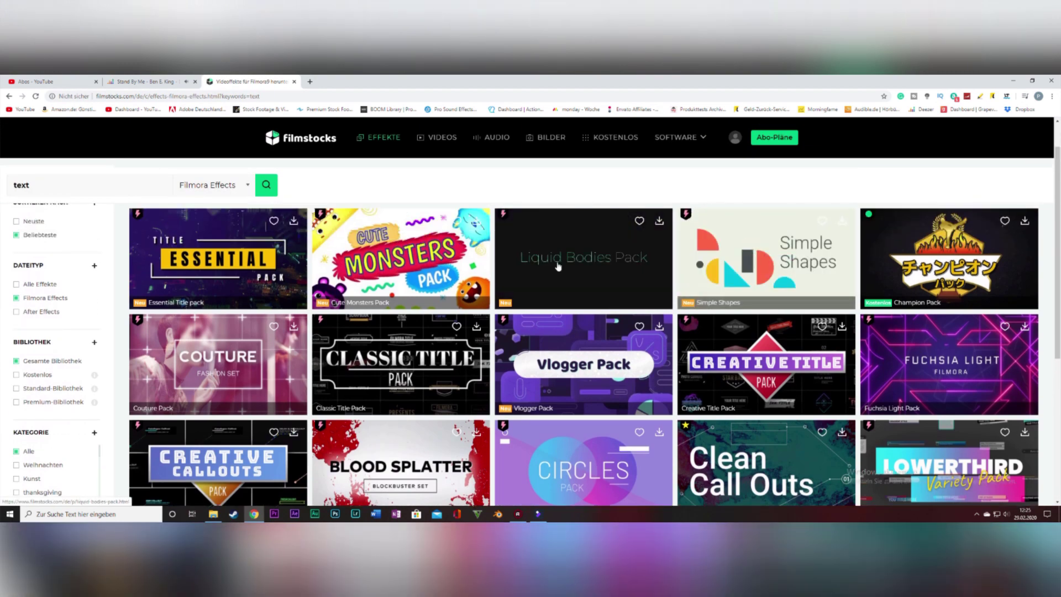
scroll(541, 302, down, 1)
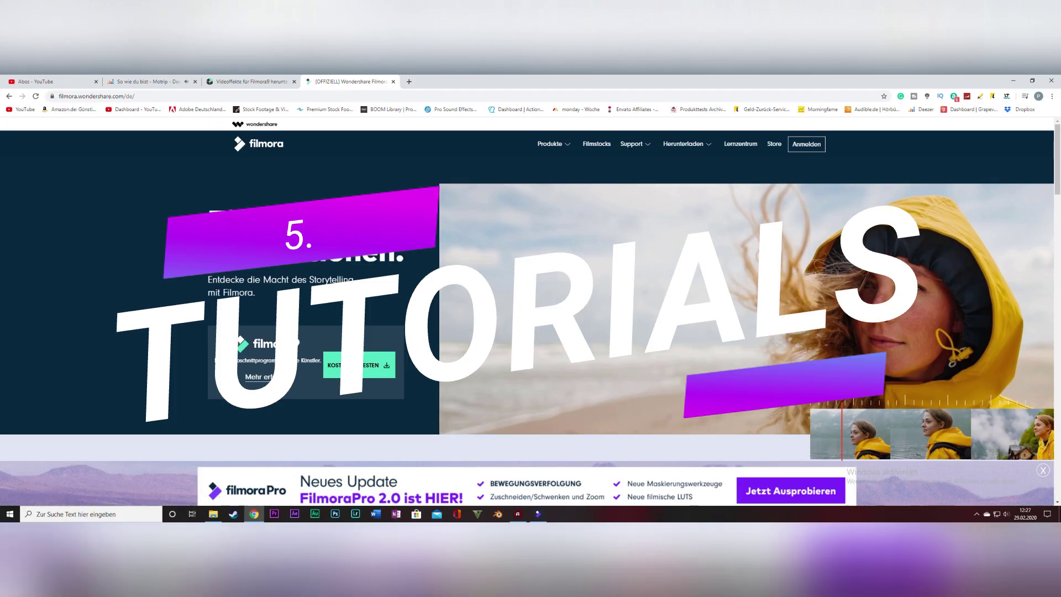
- Look over the Filmora website and open the Filmora Guide from its support resources
scroll(528, 288, down, 6)
scroll(528, 288, up, 6)
mouse_move(559, 145)
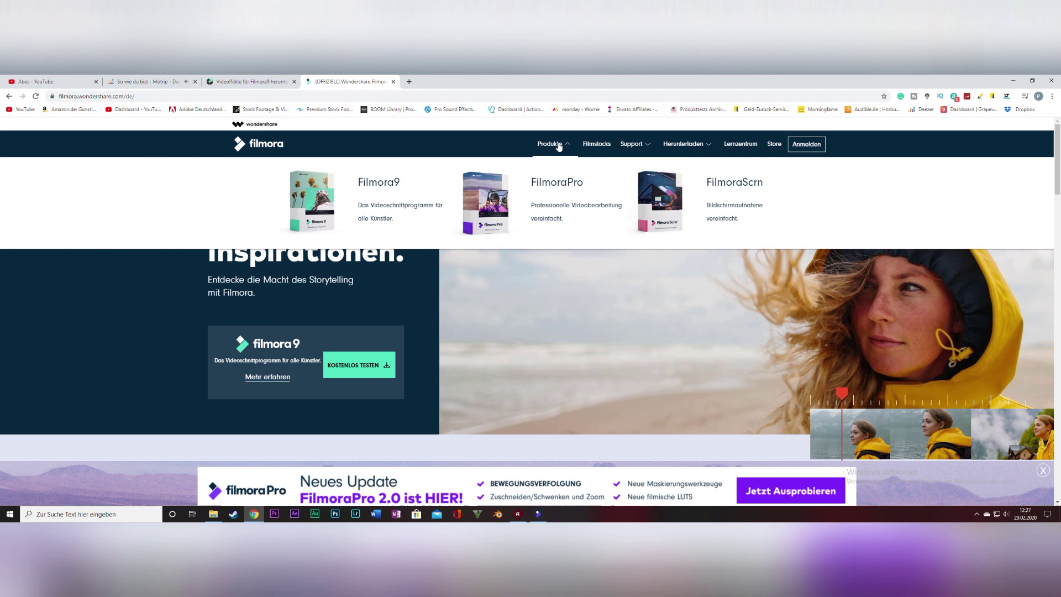
mouse_move(630, 146)
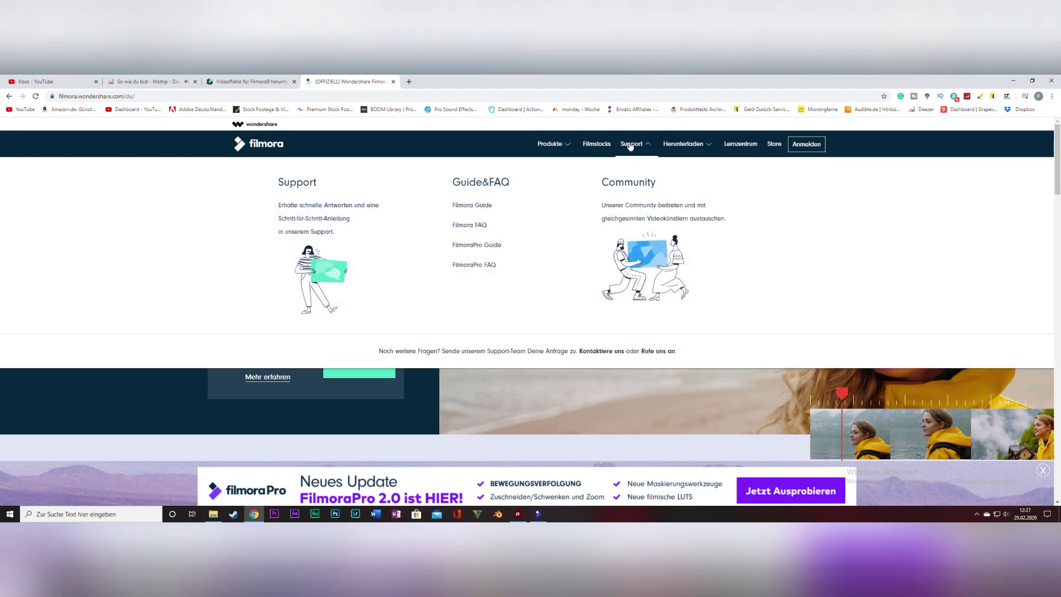
click(472, 205)
scroll(566, 235, down, 2)
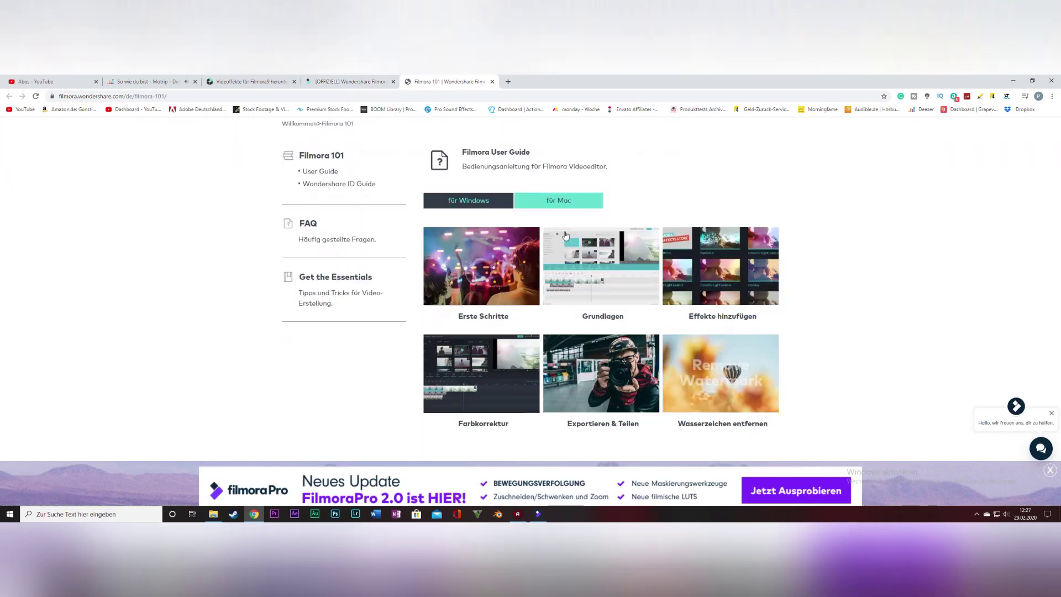
- Open Filmora's YouTube channel from the guide page's footer and browse its uploaded videos
scroll(691, 248, down, 4)
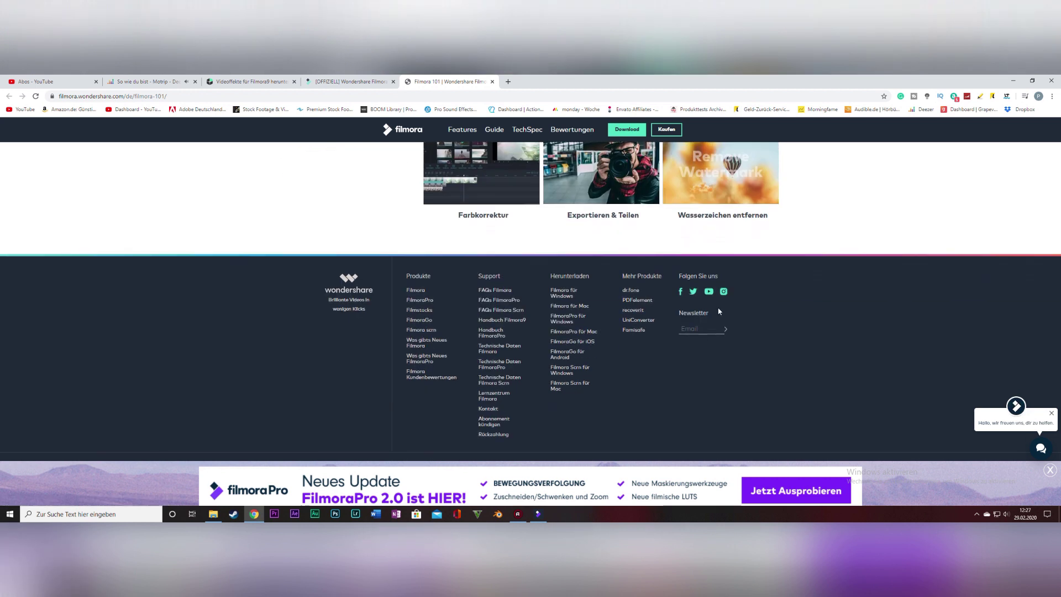
click(708, 291)
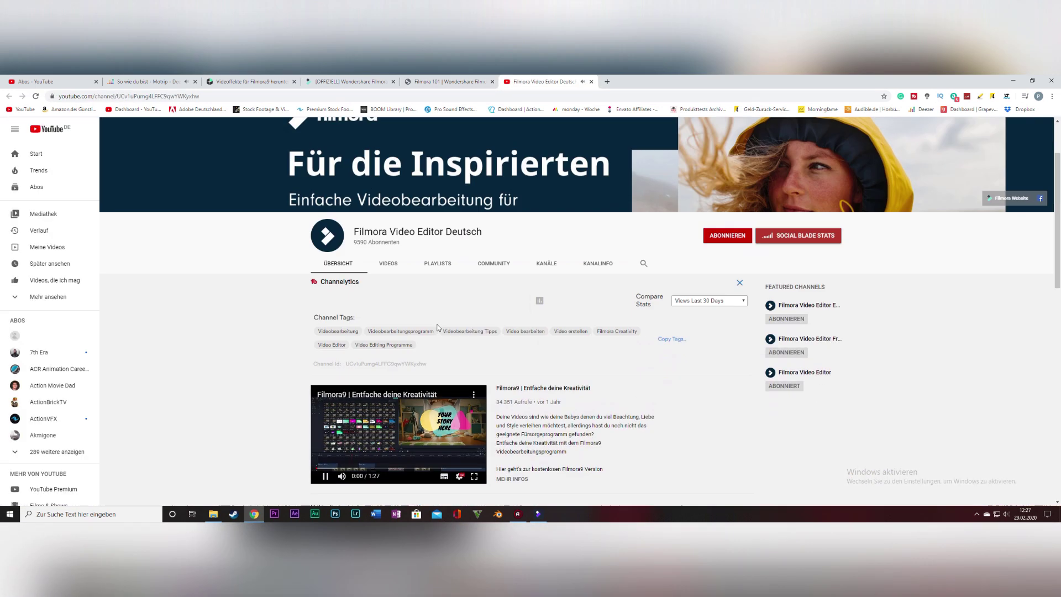
click(388, 263)
scroll(250, 303, down, 2)
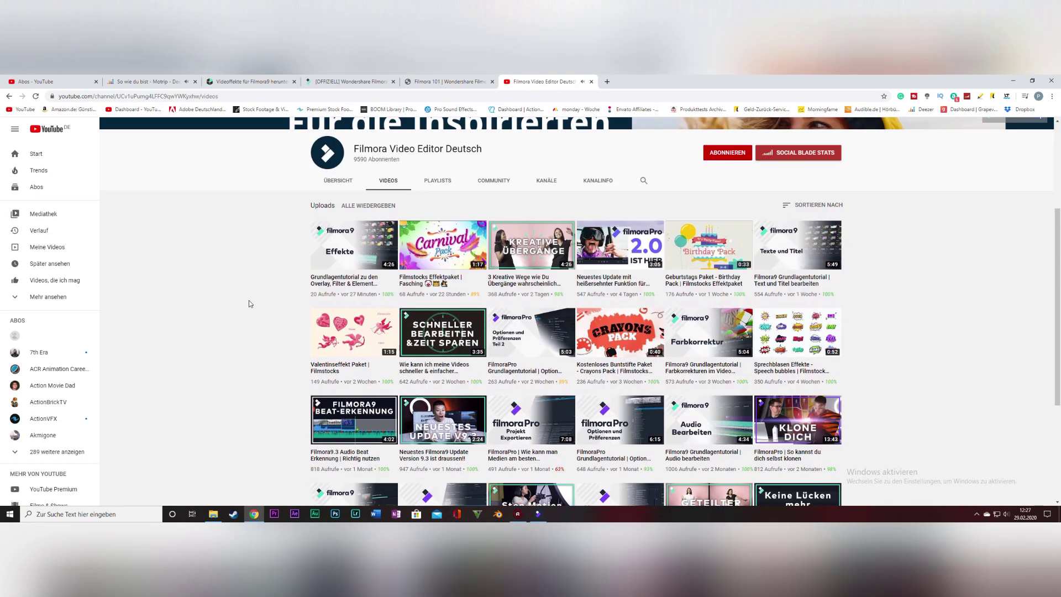
scroll(215, 284, down, 5)
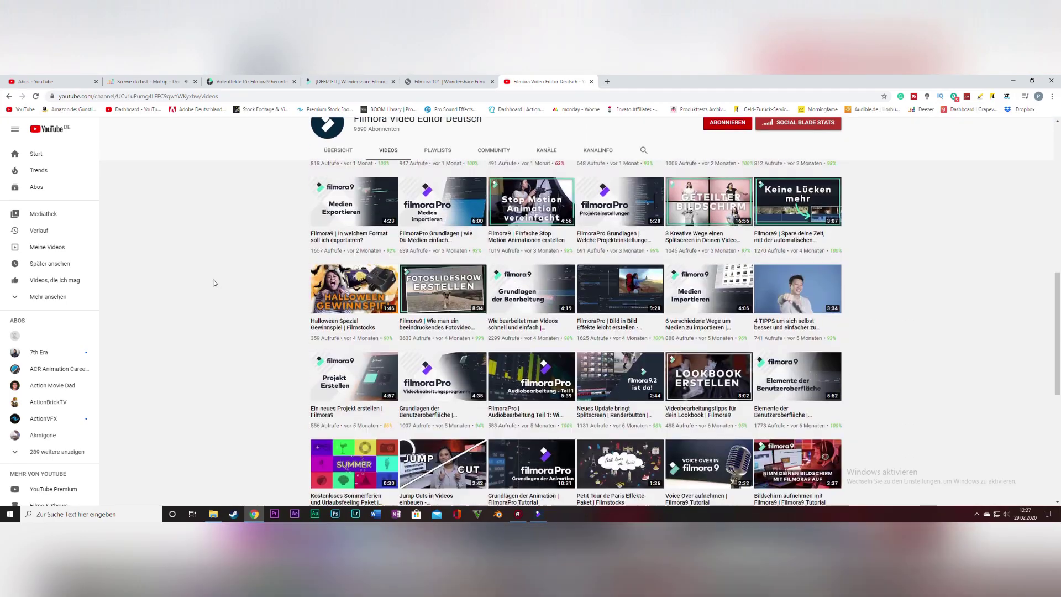
scroll(215, 282, down, 15)
scroll(215, 282, up, 20)
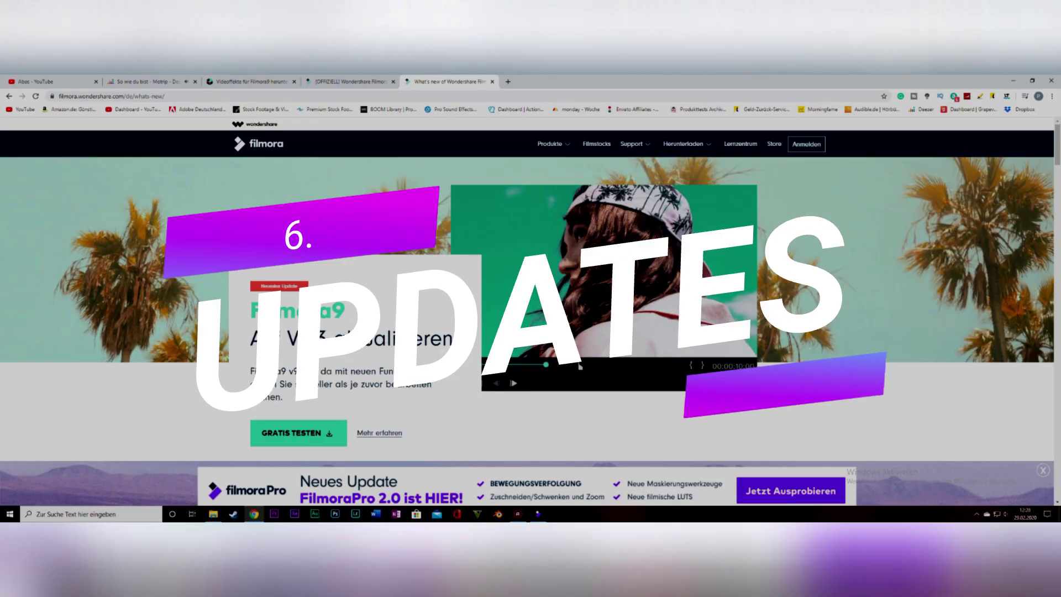
- Read the Filmora9 update page's Version 9.3 notes, highlighting the V9.3 heading and the entry on title templates and transitions
drag(301, 340, 457, 350)
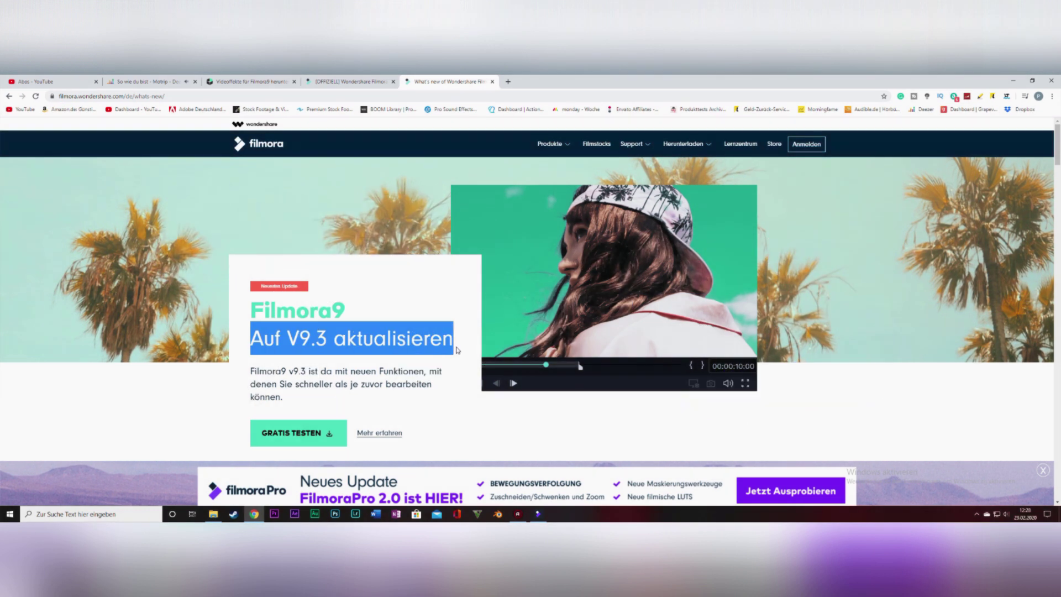
click(433, 382)
scroll(431, 382, down, 5)
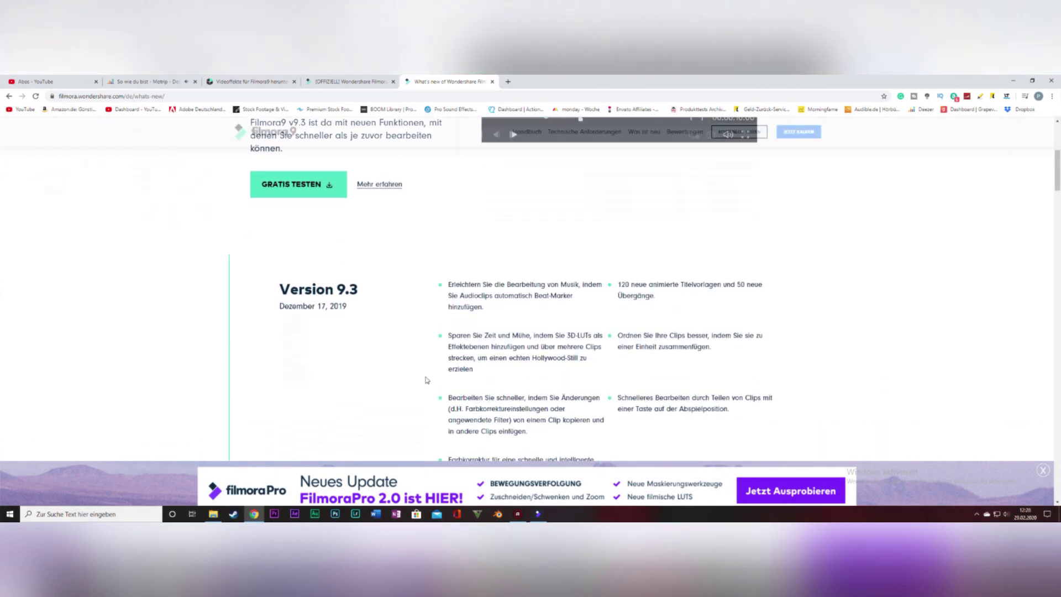
scroll(427, 381, down, 2)
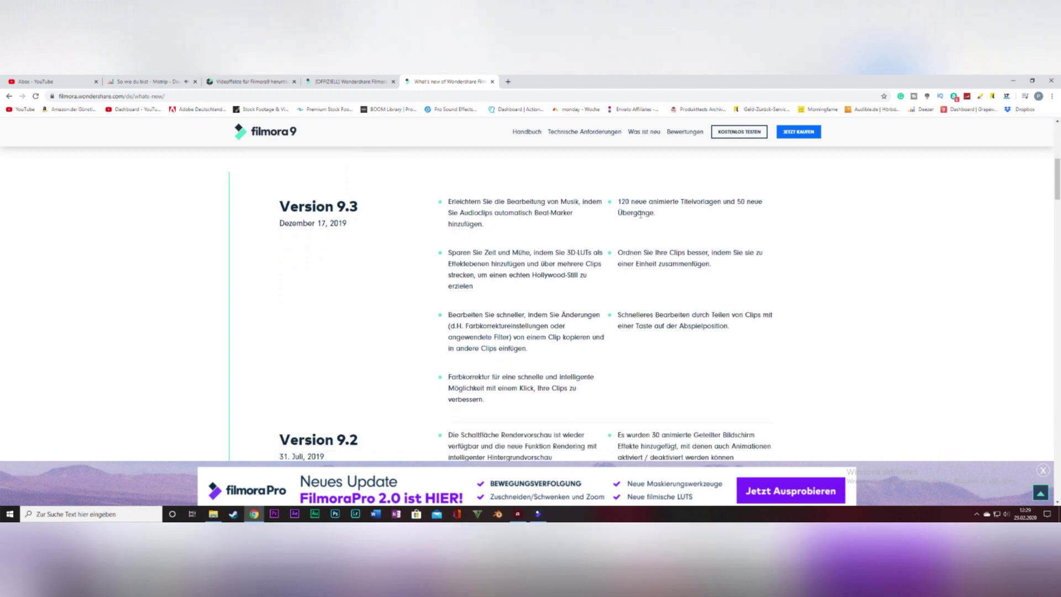
drag(621, 203, 676, 222)
click(660, 220)
scroll(606, 276, down, 3)
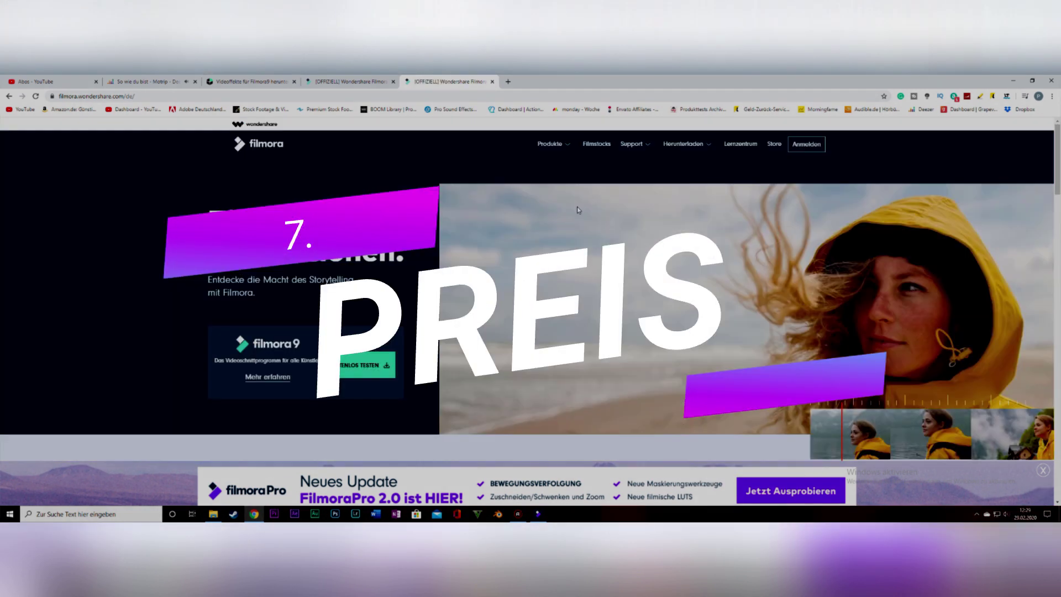
- Open the Filmora9 product page from the website's products and go to its purchase page
mouse_move(558, 148)
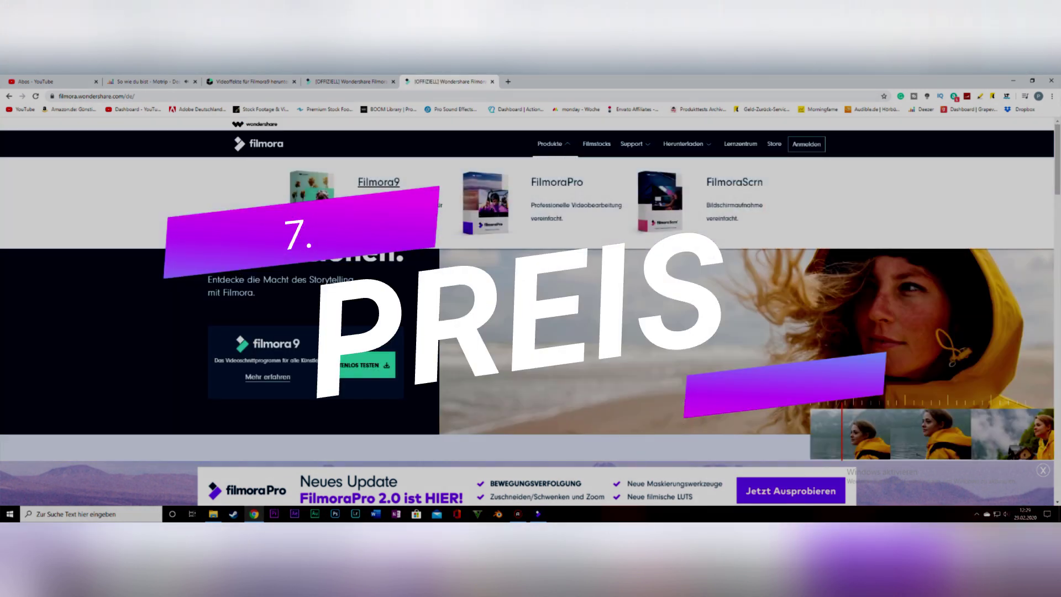
click(378, 183)
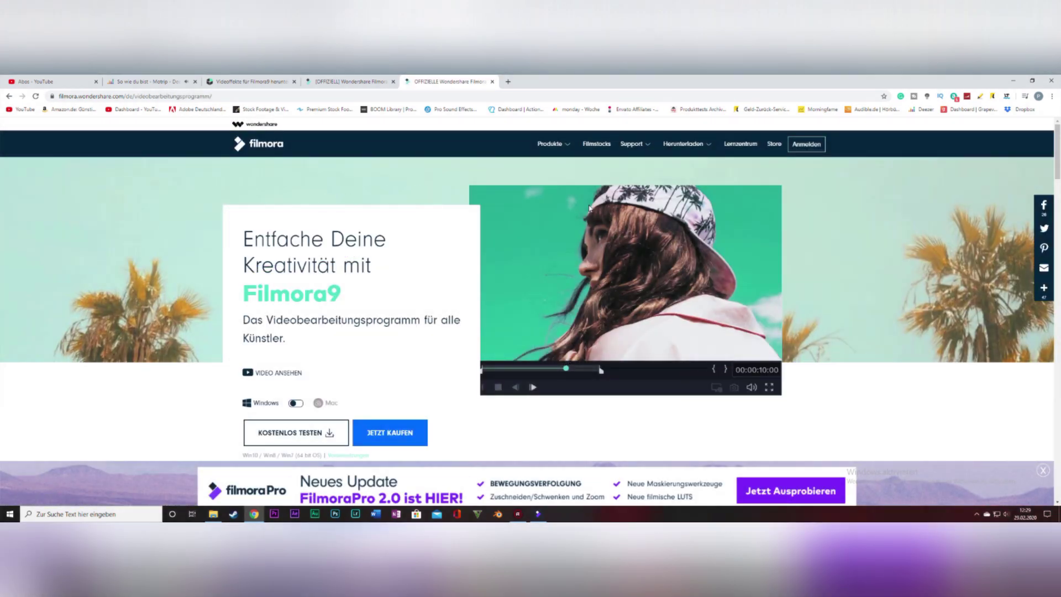
scroll(374, 332, down, 1)
click(374, 358)
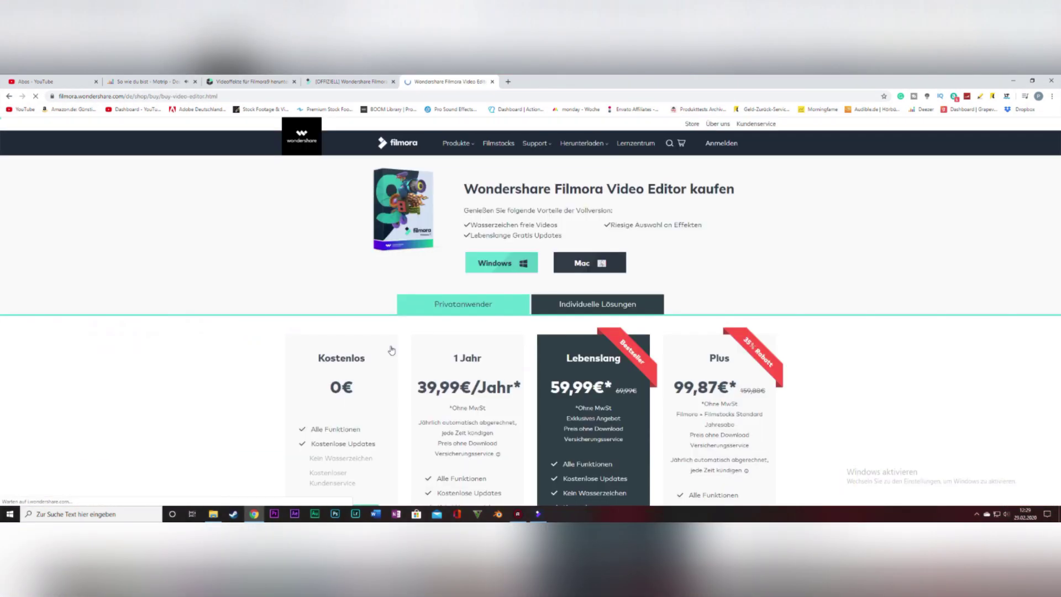
- Compare the Filmora9 plans for private users and view the Individuelle Lösungen offer
scroll(390, 315, down, 1)
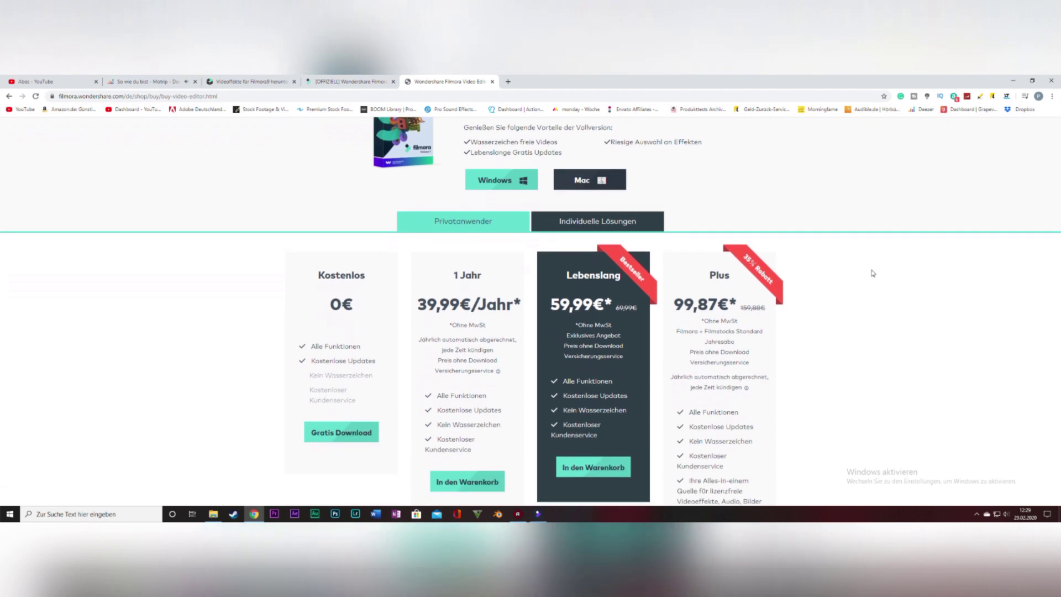
scroll(873, 273, down, 2)
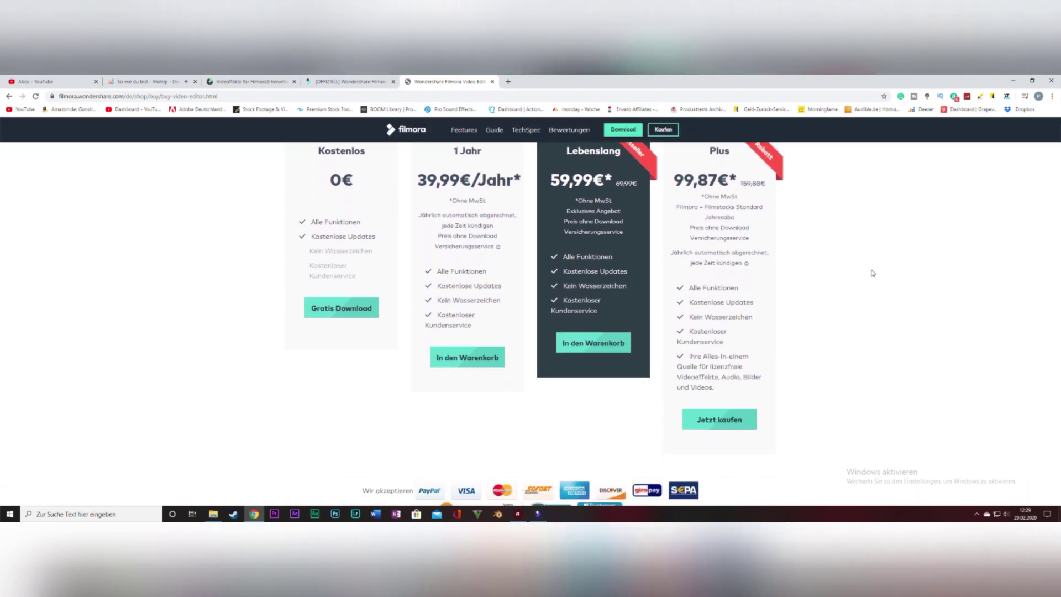
scroll(871, 272, up, 2)
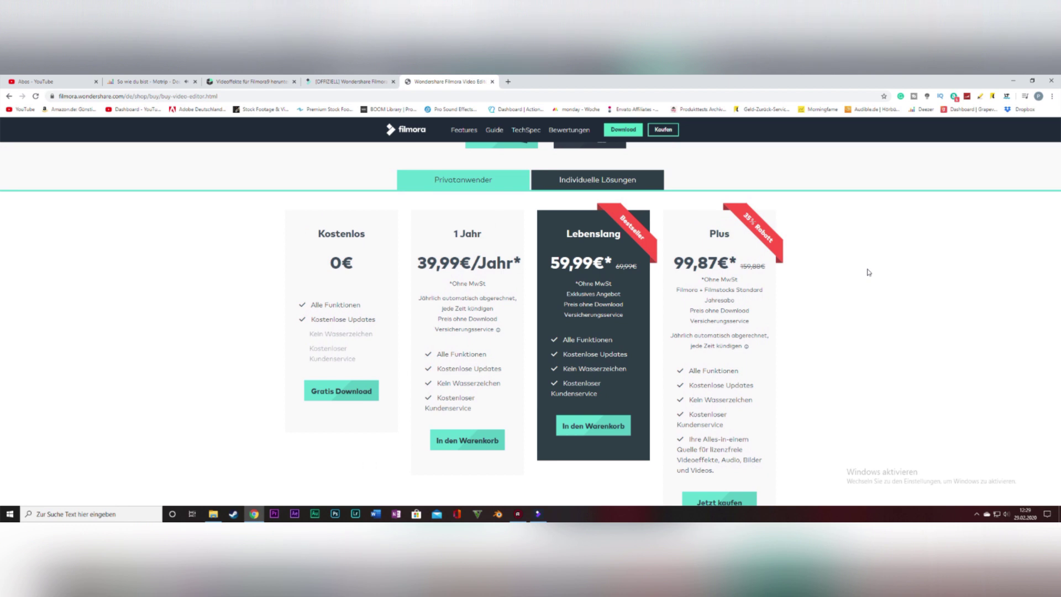
scroll(864, 264, up, 2)
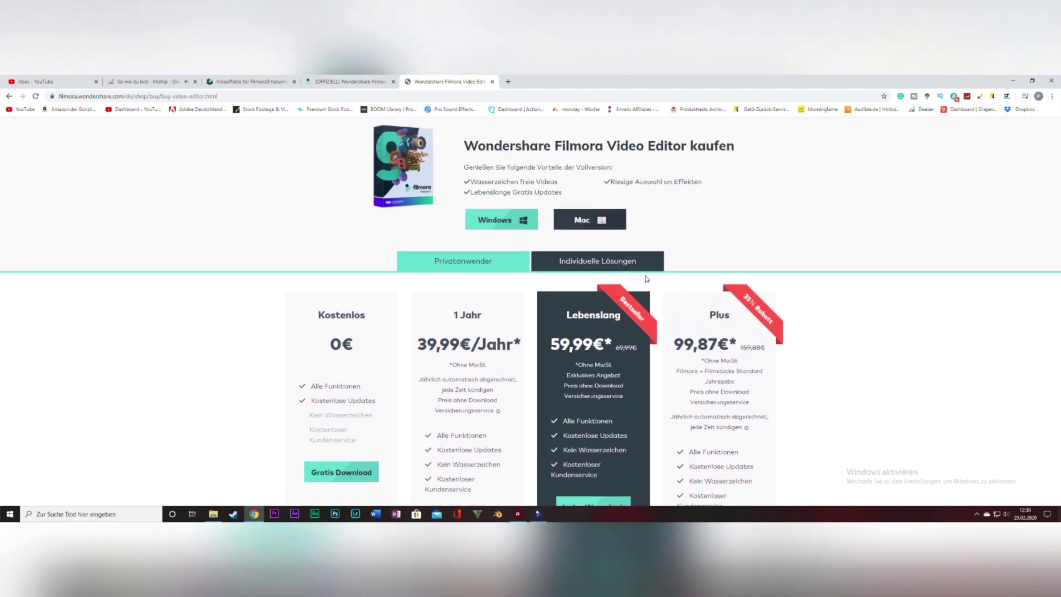
click(594, 262)
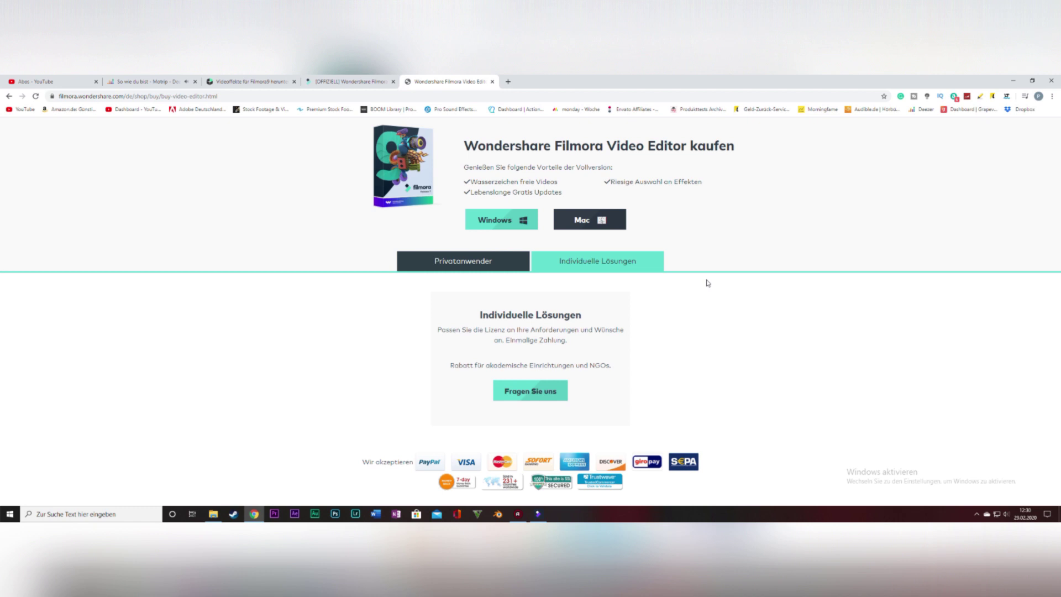